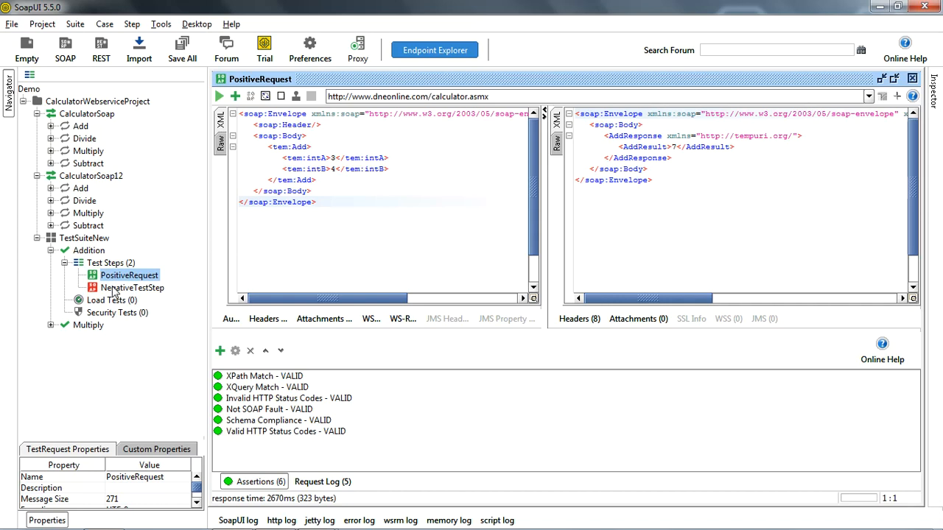
- Remove all six existing assertions from the PositiveRequest test step, from XPath Match through Valid HTTP Status Codes
{"action": "left_click", "coordinate": [115, 289]}
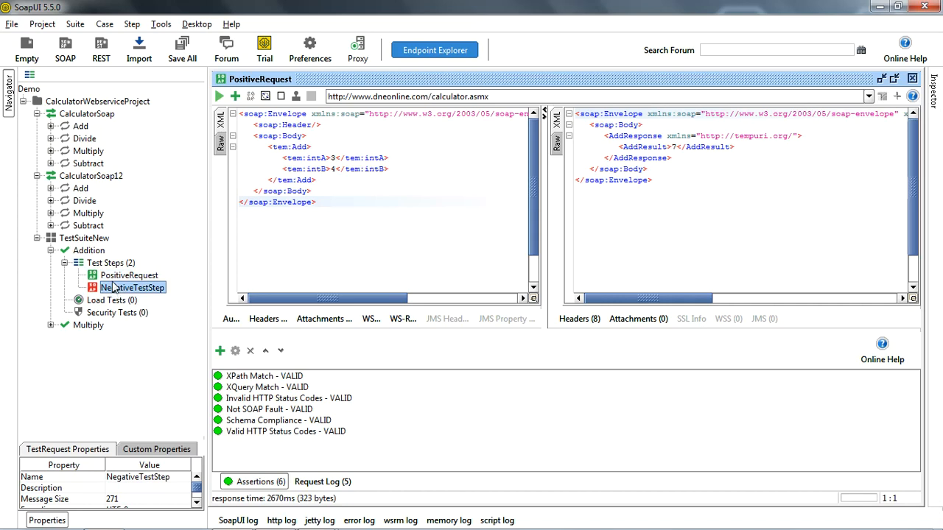
{"action": "left_click", "coordinate": [115, 279]}
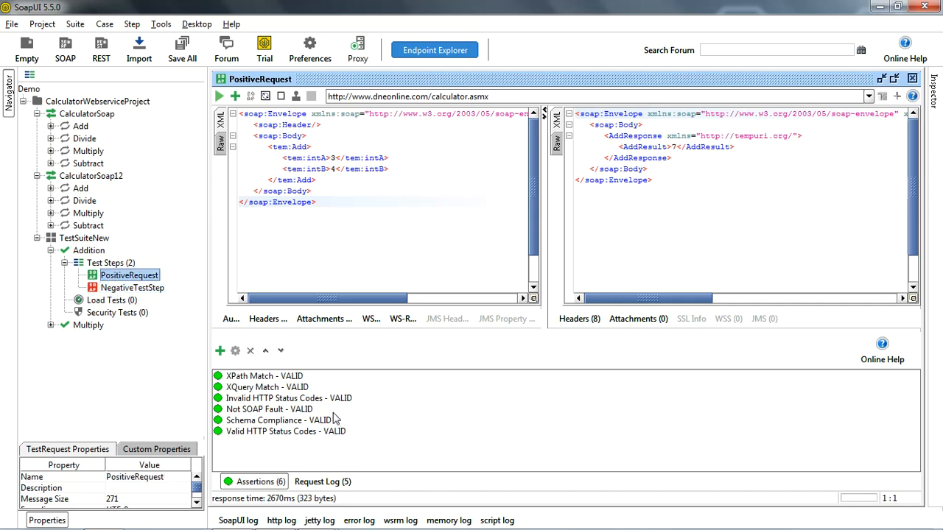
{"action": "left_click", "coordinate": [268, 379]}
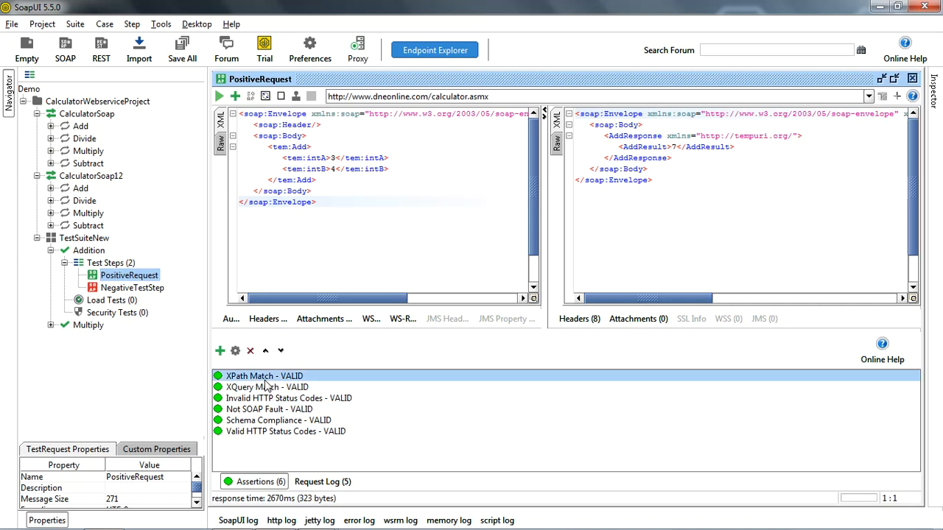
{"action": "left_click", "coordinate": [250, 351]}
{"action": "left_click", "coordinate": [457, 286]}
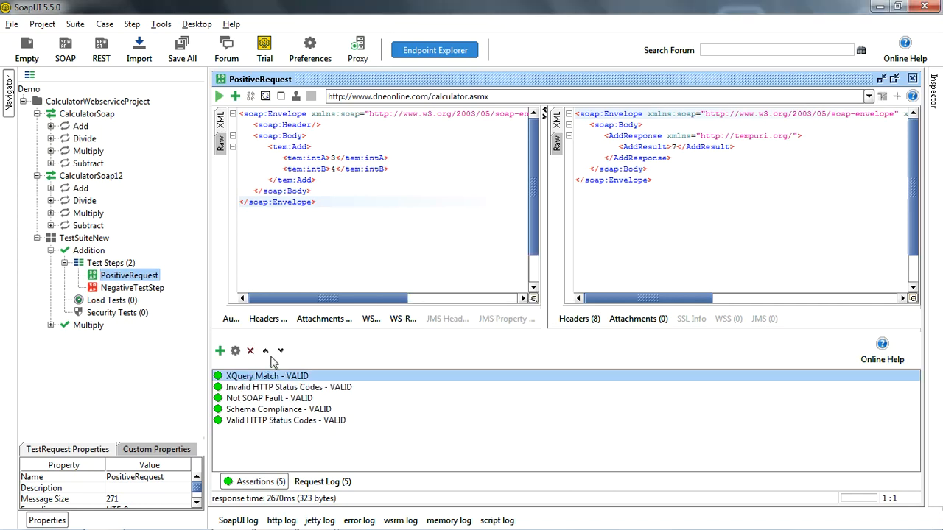
{"action": "left_click", "coordinate": [250, 351]}
{"action": "left_click", "coordinate": [433, 288]}
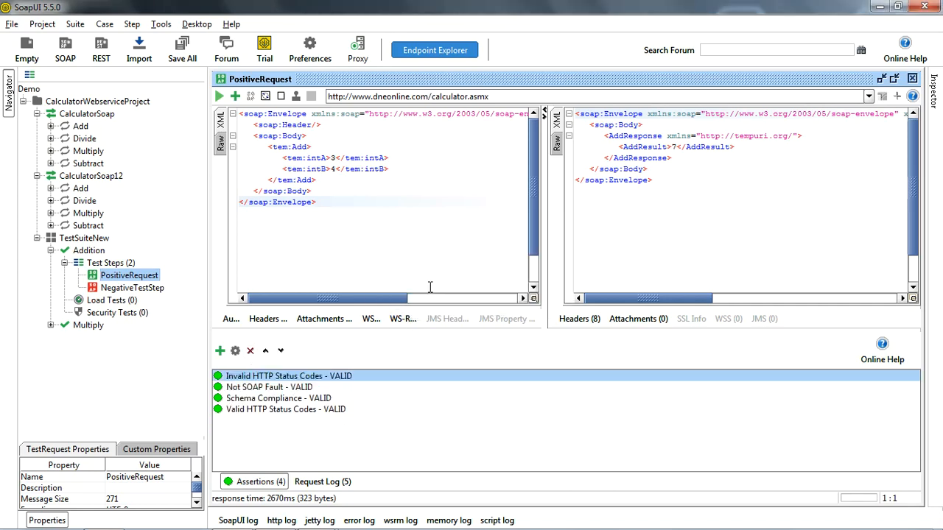
{"action": "left_click", "coordinate": [250, 351]}
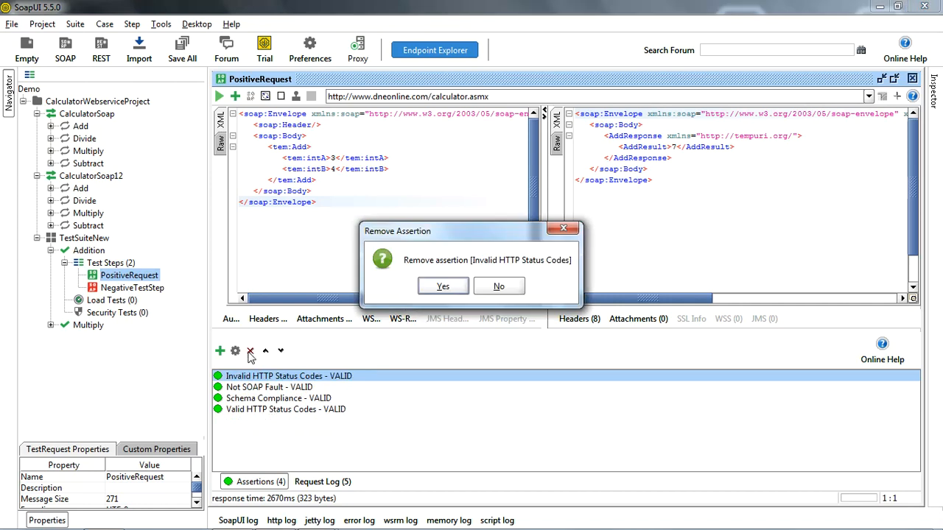
{"action": "left_click", "coordinate": [442, 287]}
{"action": "left_click", "coordinate": [250, 352]}
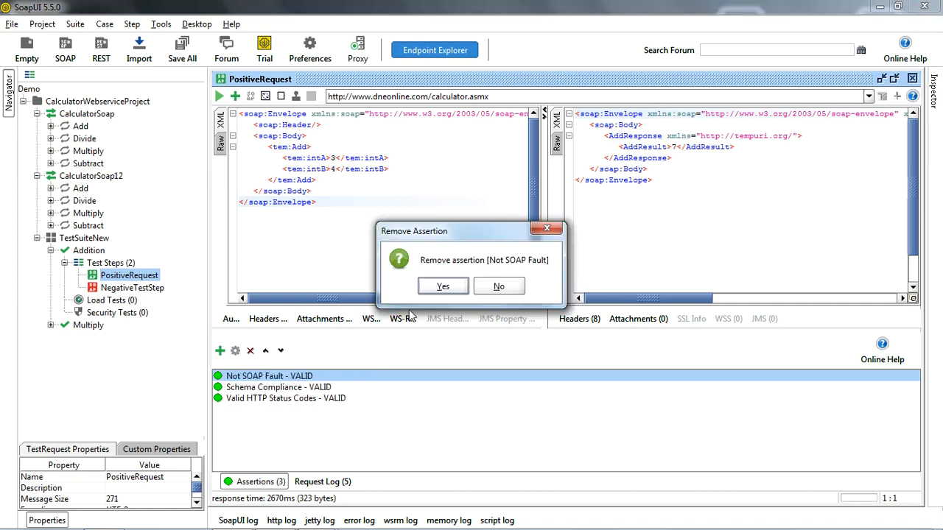
{"action": "left_click", "coordinate": [442, 289]}
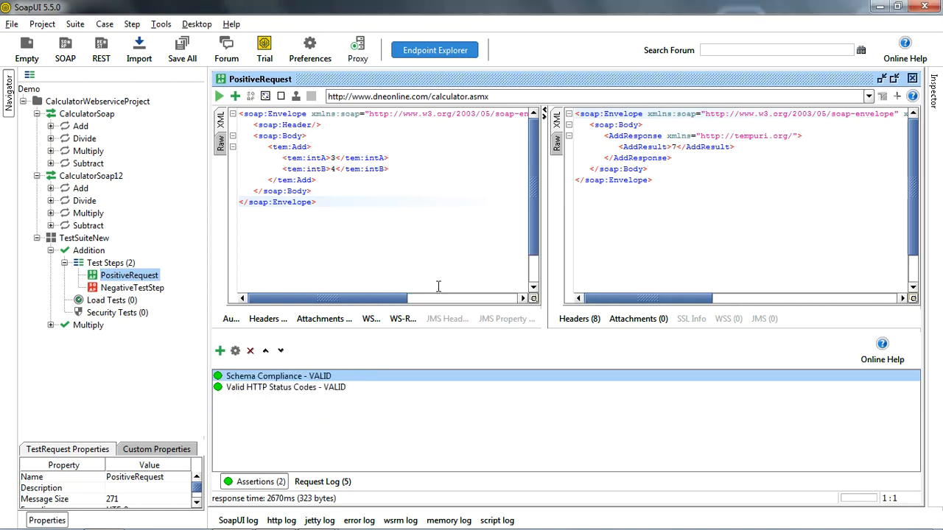
{"action": "left_click", "coordinate": [250, 351]}
{"action": "left_click", "coordinate": [426, 290]}
{"action": "left_click", "coordinate": [250, 352]}
{"action": "left_click", "coordinate": [442, 287]}
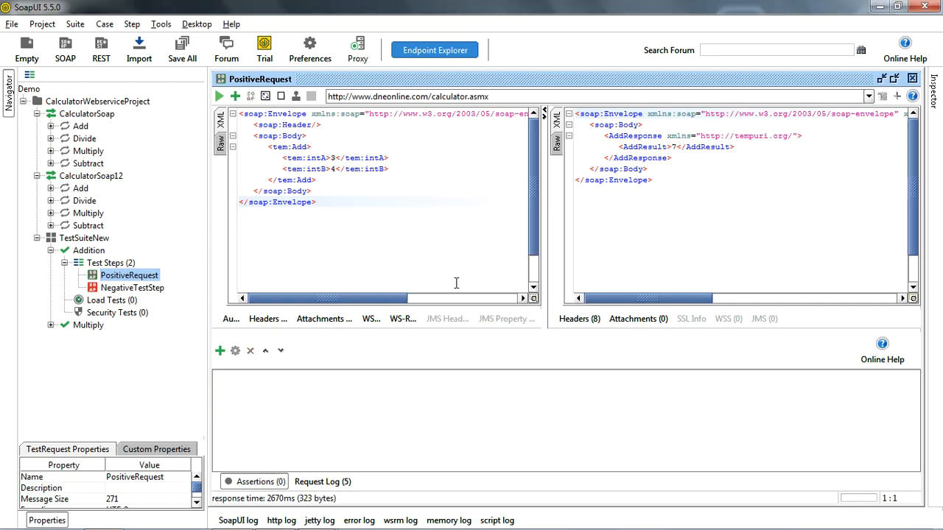
- Add a Contains assertion from the Property Content category to PositiveRequest with the content 7, and show it in the assertions list
{"action": "left_click", "coordinate": [258, 483]}
{"action": "left_click", "coordinate": [258, 482]}
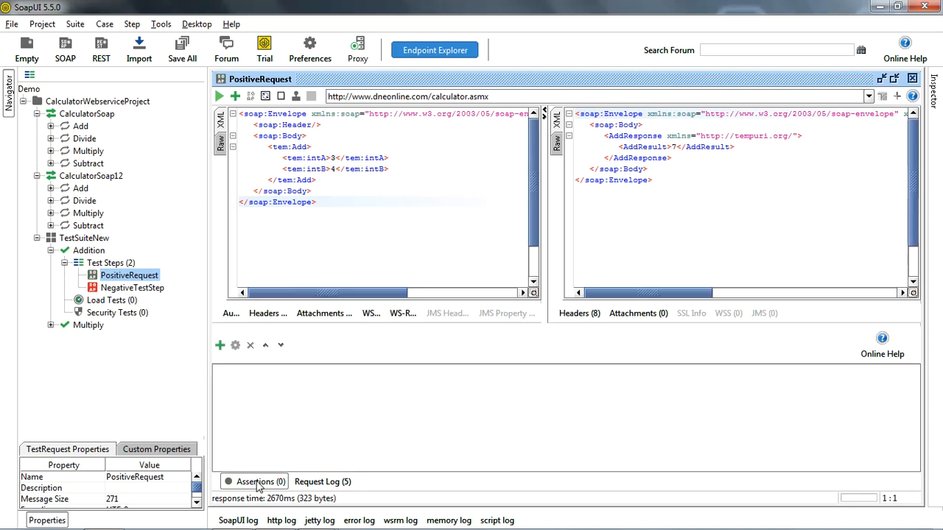
{"action": "left_click", "coordinate": [219, 347]}
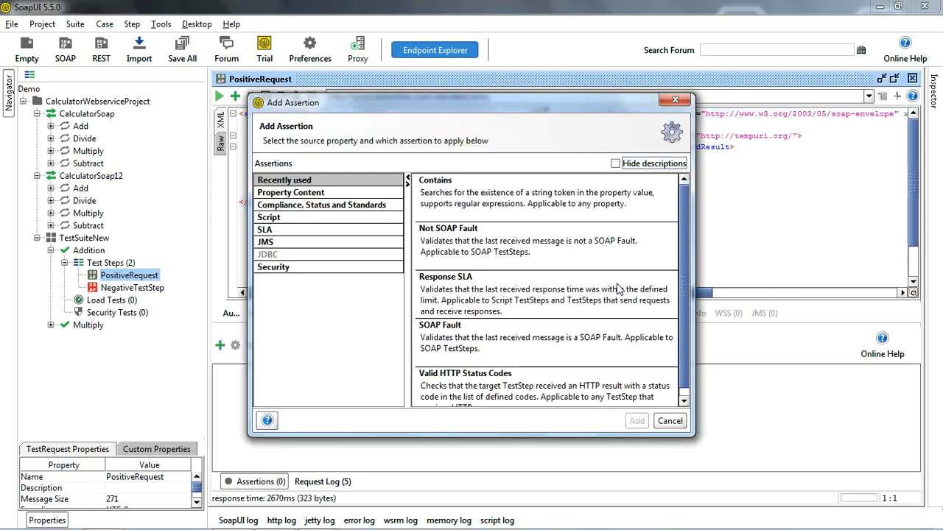
{"action": "left_click_drag", "start_coordinate": [692, 229], "coordinate": [769, 246]}
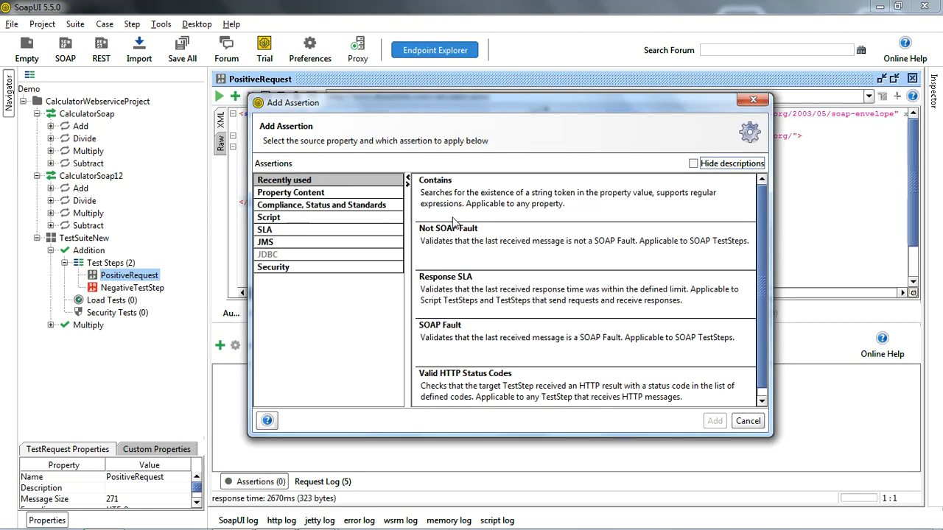
{"action": "left_click", "coordinate": [293, 193]}
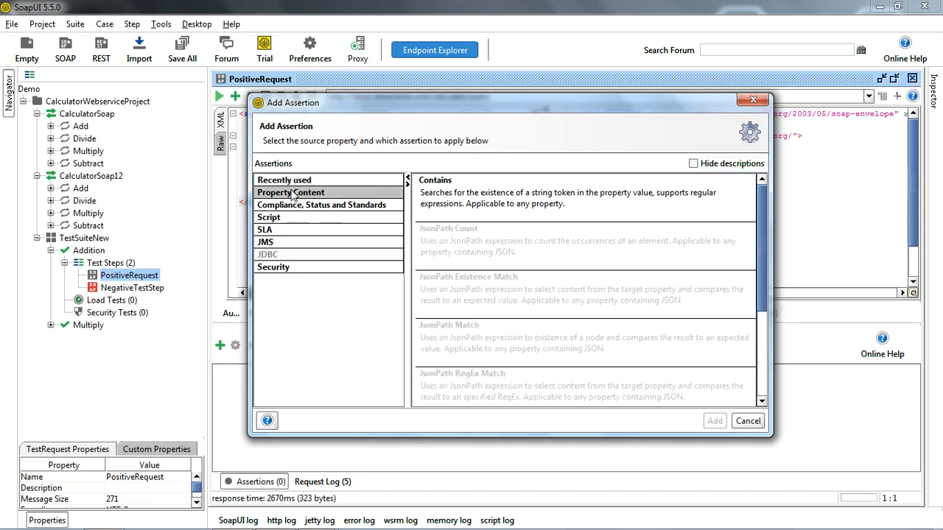
{"action": "left_click", "coordinate": [456, 182]}
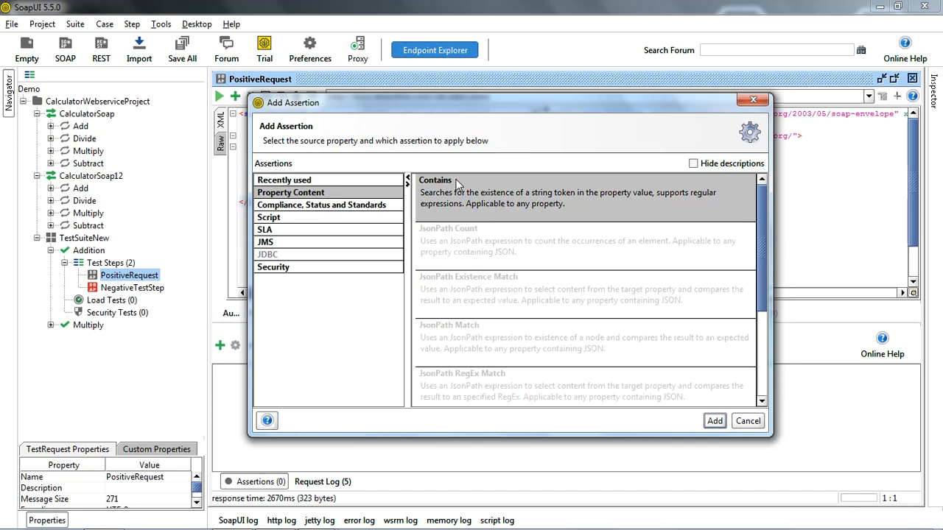
{"action": "left_click", "coordinate": [714, 423]}
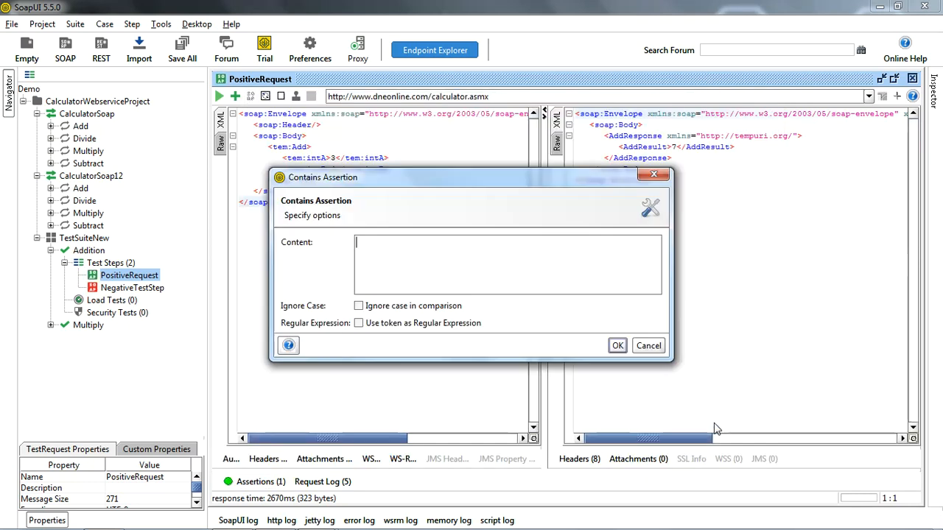
{"action": "type", "text": "7"}
{"action": "left_click", "coordinate": [618, 345]}
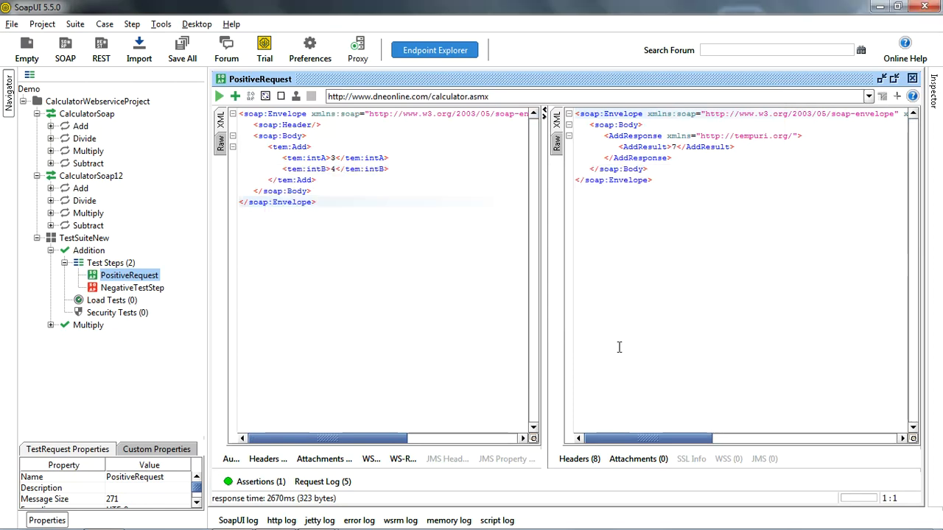
{"action": "left_click", "coordinate": [258, 482]}
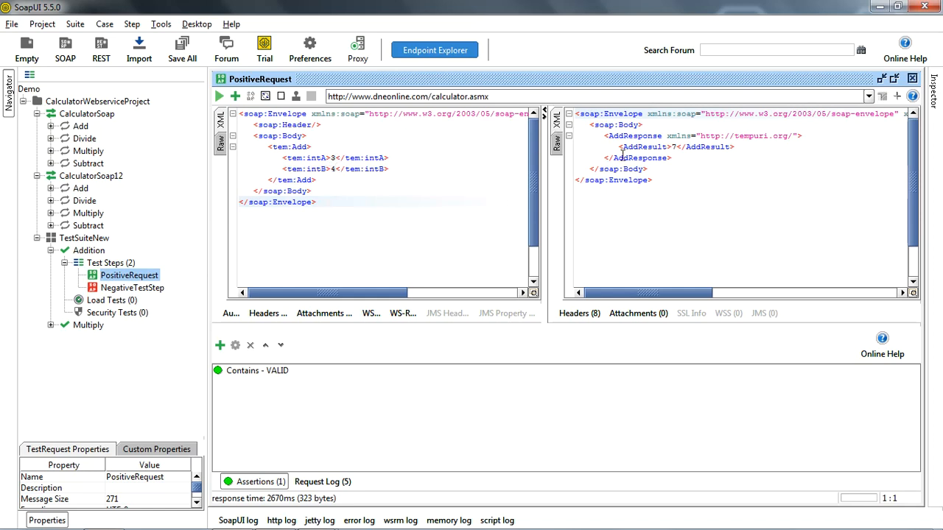
- Set intA to 300 and intB to 444 in the Add request and submit it
{"action": "left_click", "coordinate": [334, 158]}
{"action": "type", "text": "00"}
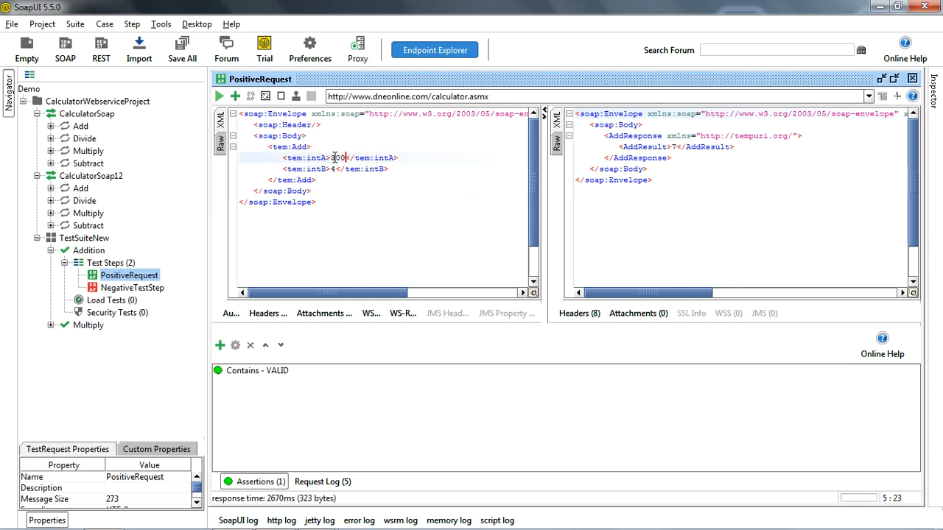
{"action": "key", "text": "Down"}
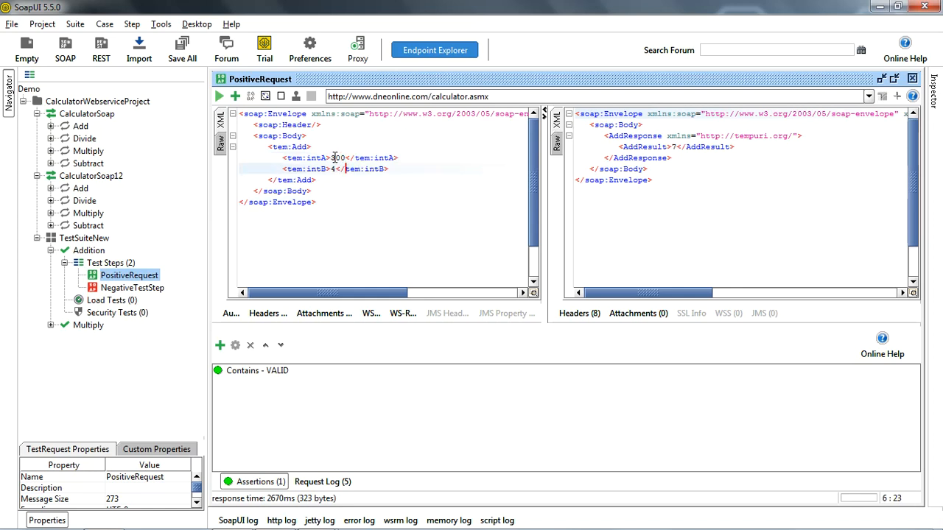
{"action": "type", "text": "44"}
{"action": "left_click", "coordinate": [220, 96]}
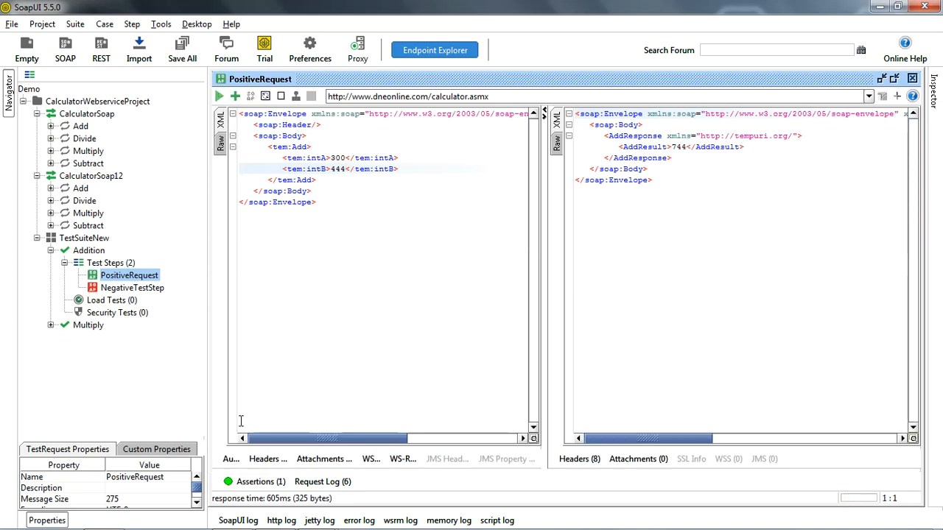
- Change the Contains assertion's content to 8
{"action": "left_click", "coordinate": [248, 484]}
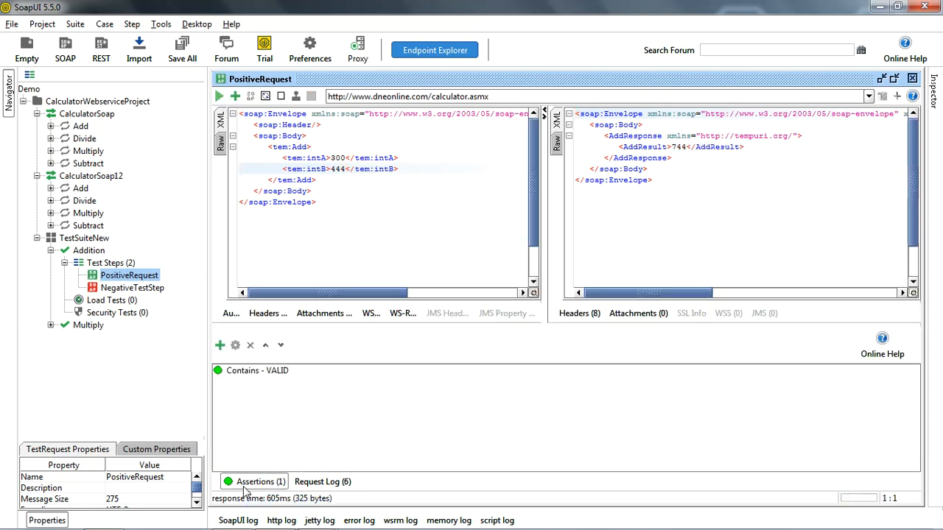
{"action": "double_click", "coordinate": [234, 375]}
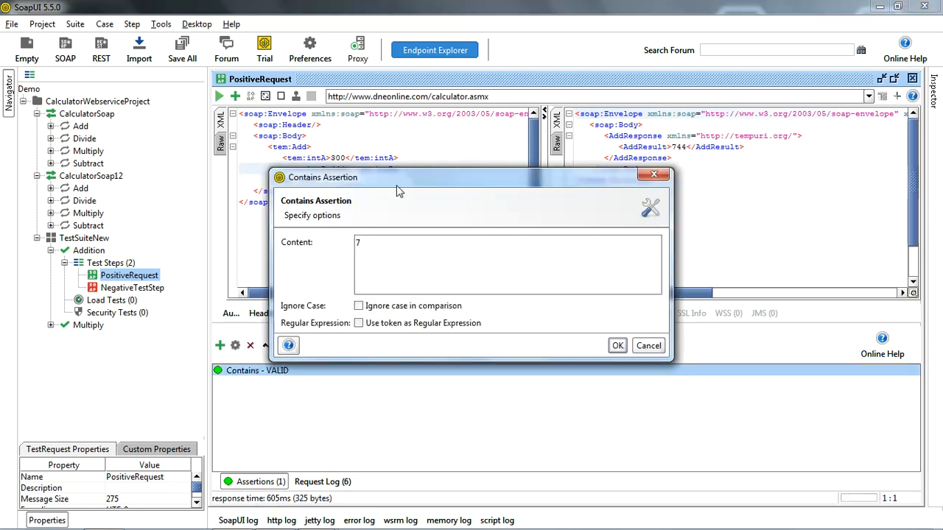
{"action": "left_click_drag", "start_coordinate": [396, 179], "coordinate": [302, 211]}
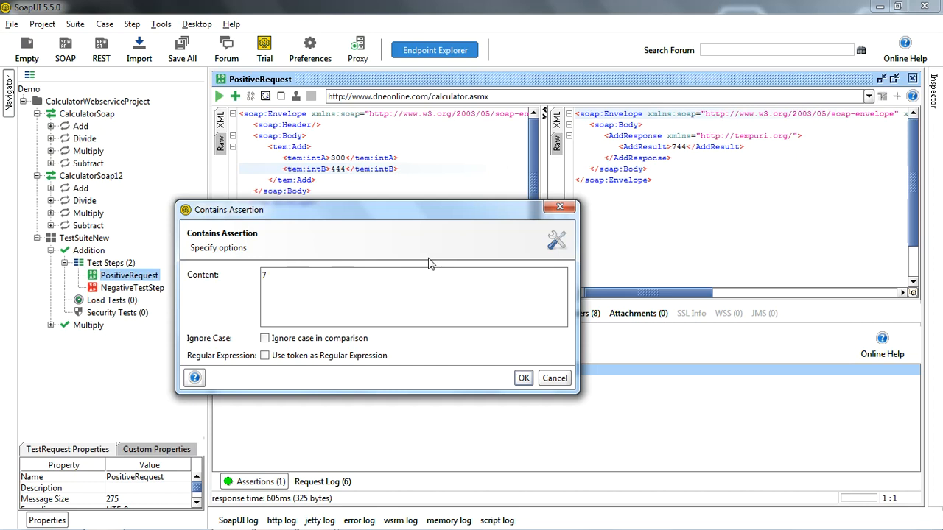
{"action": "left_click", "coordinate": [340, 277]}
{"action": "key", "text": "BackSpace"}
{"action": "type", "text": "8"}
{"action": "left_click", "coordinate": [523, 378]}
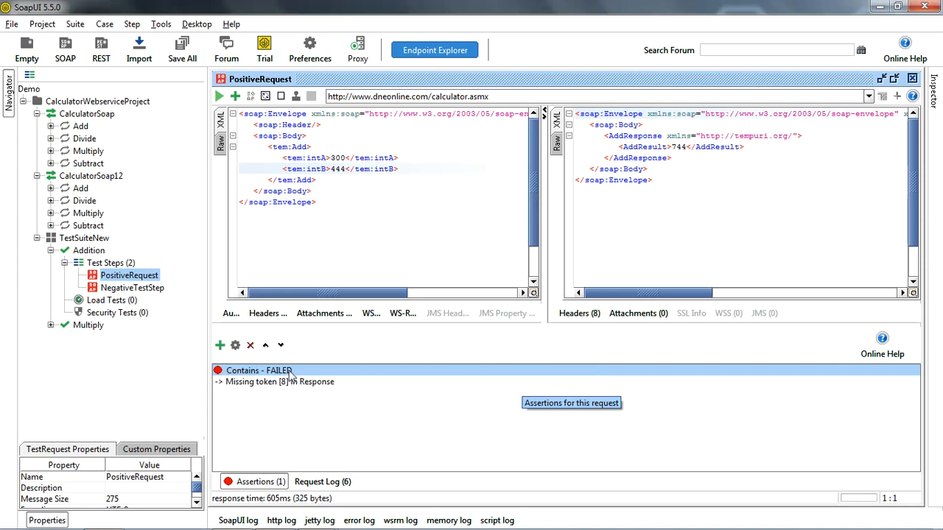
- Add an XPath Match assertion from the Property Content category to PositiveRequest
{"action": "left_click", "coordinate": [220, 345]}
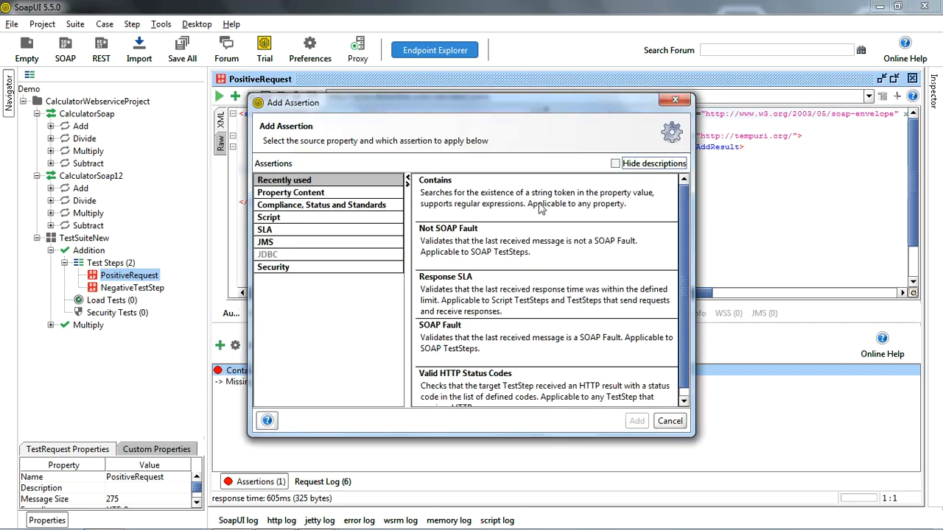
{"action": "left_click", "coordinate": [375, 196]}
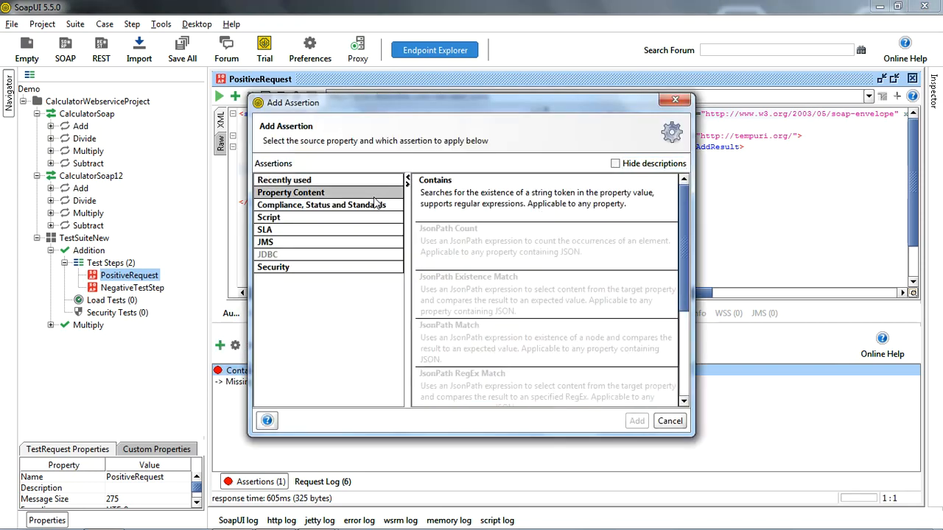
{"action": "left_click_drag", "start_coordinate": [687, 214], "coordinate": [685, 292]}
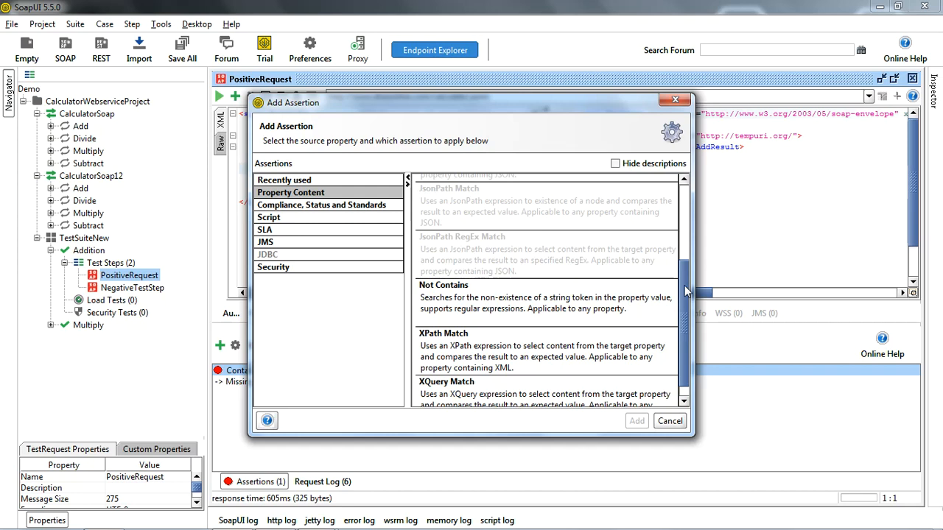
{"action": "scroll", "coordinate": [685, 293], "scroll_direction": "down", "scroll_amount": 1}
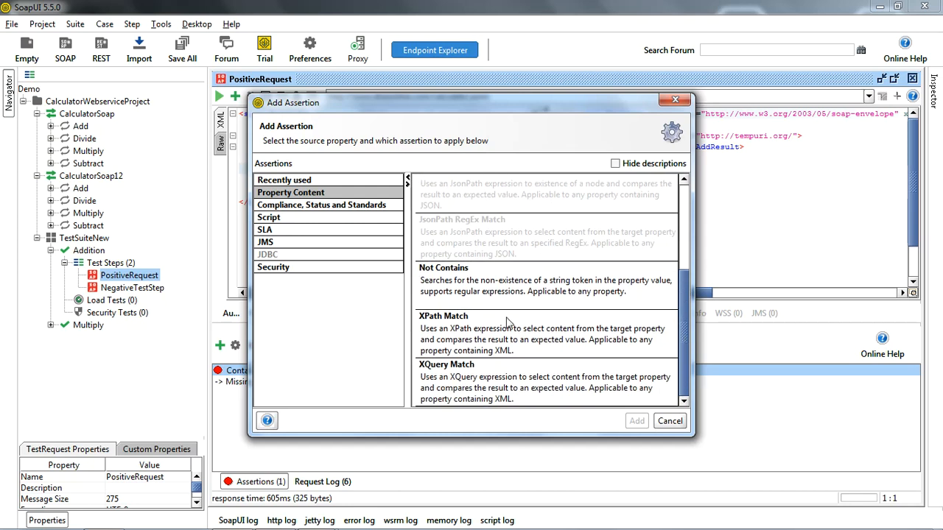
{"action": "left_click", "coordinate": [554, 345]}
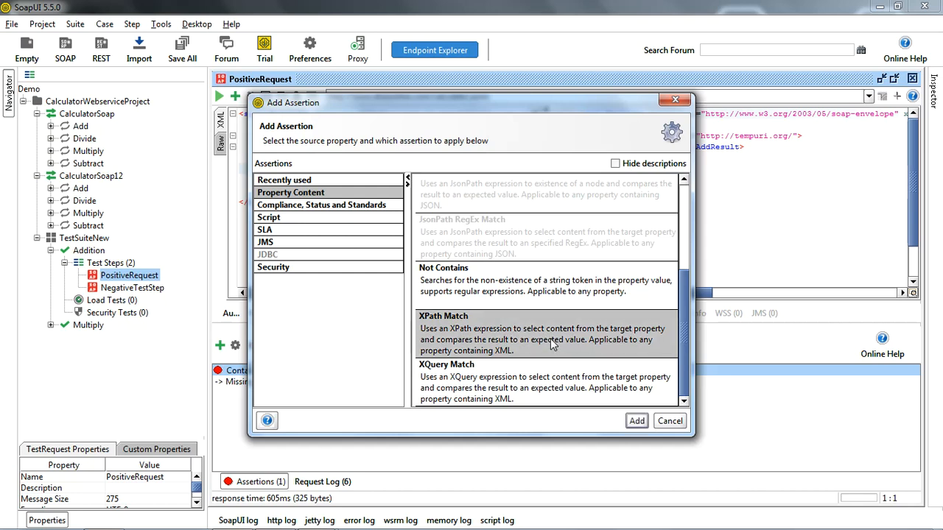
{"action": "left_click", "coordinate": [635, 423]}
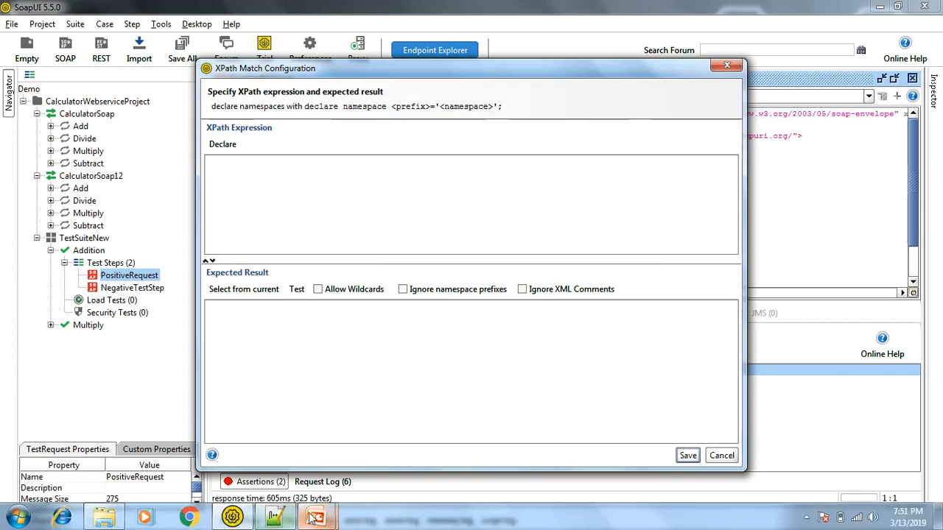
{"action": "left_click", "coordinate": [274, 518]}
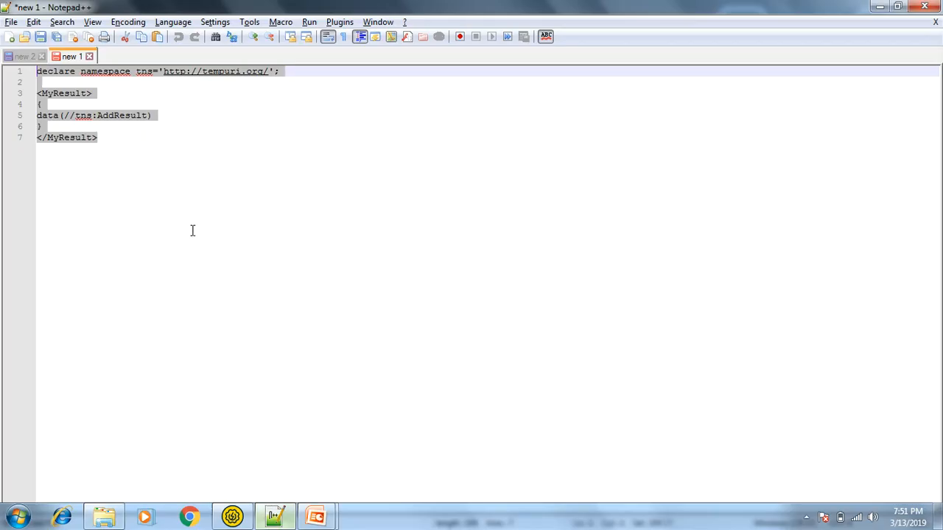
{"action": "left_click", "coordinate": [28, 57]}
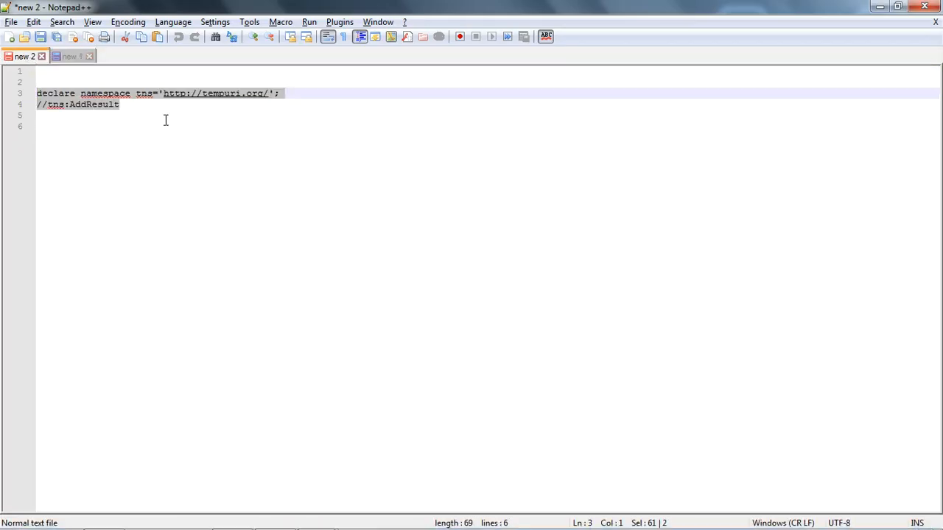
{"action": "key", "text": "alt+Tab"}
{"action": "left_click", "coordinate": [270, 168]}
{"action": "type", "text": "declare namespace tns='http://tempuri.org/'; //tns:AddResult"}
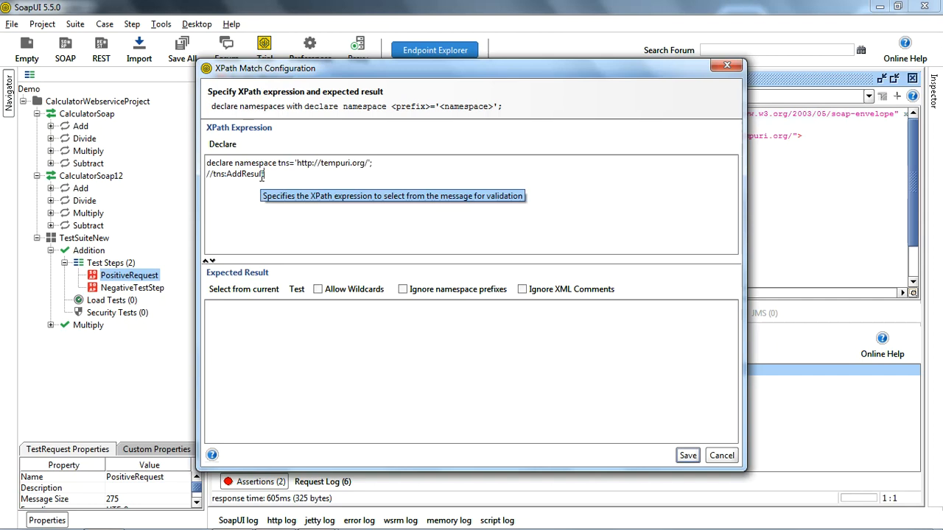
- Set the XPath Match expected result to 7 and save the assertion configuration
{"action": "left_click", "coordinate": [260, 336]}
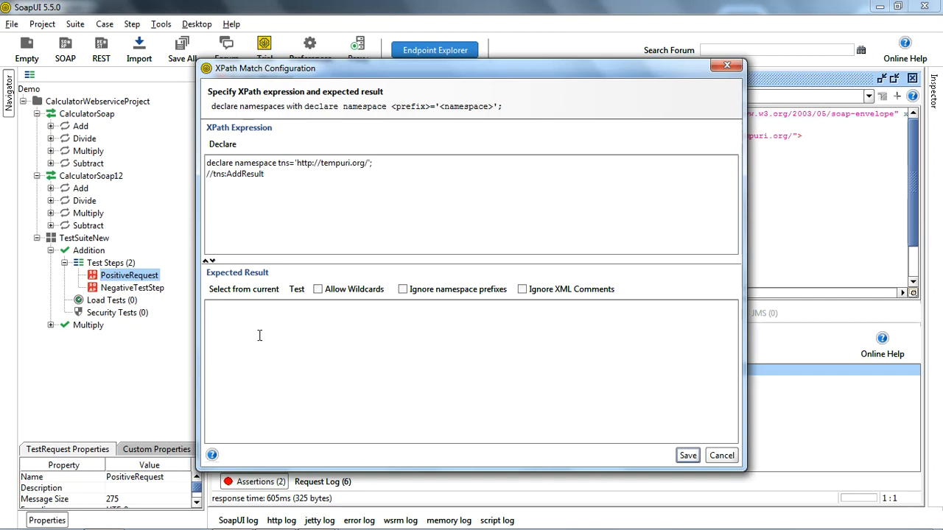
{"action": "type", "text": "7"}
{"action": "left_click", "coordinate": [692, 459]}
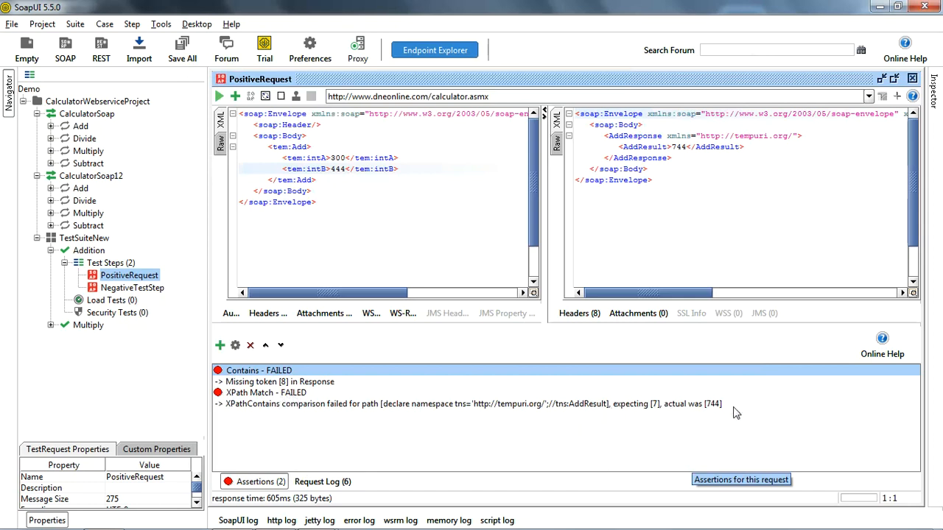
- Change the XPath Match assertion's expected result to 744 and save its configuration
{"action": "double_click", "coordinate": [267, 395]}
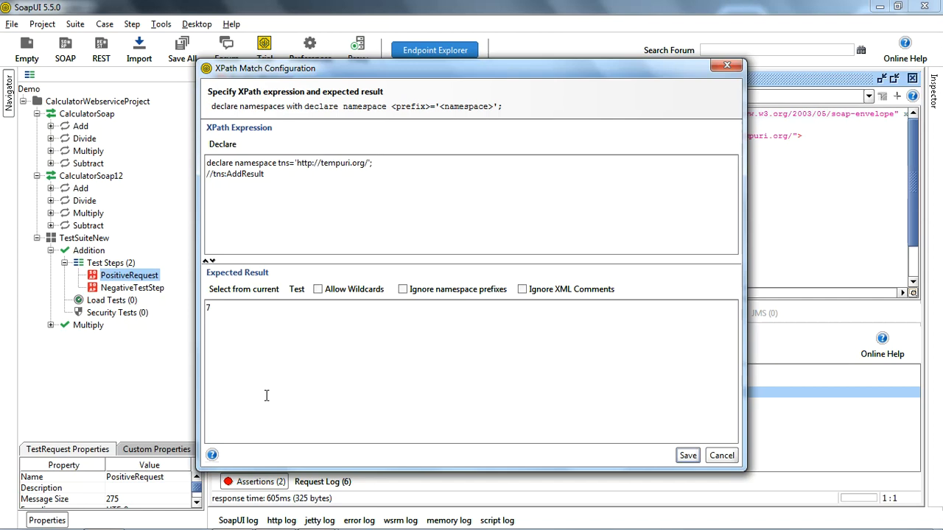
{"action": "left_click", "coordinate": [253, 349]}
{"action": "type", "text": "44"}
{"action": "left_click", "coordinate": [690, 456]}
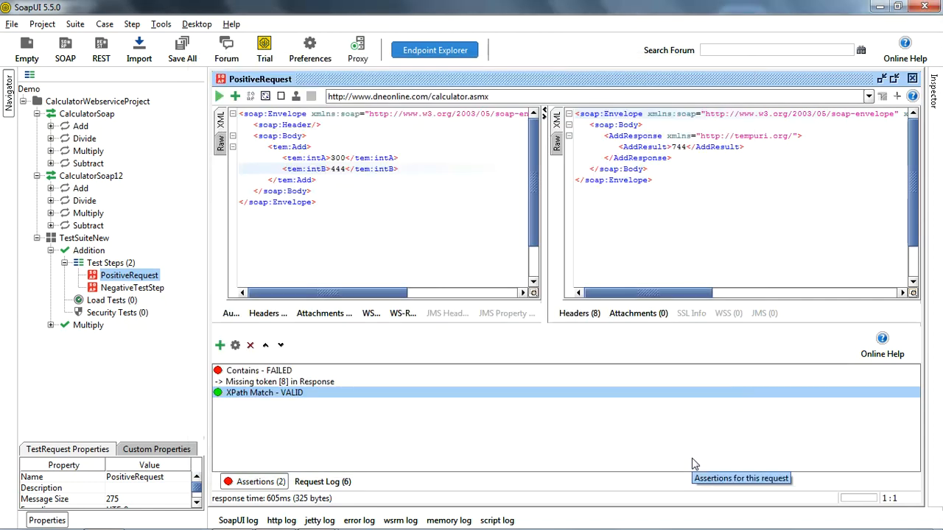
- Remove the Contains assertion from PositiveRequest and confirm the removal
{"action": "left_click", "coordinate": [272, 374]}
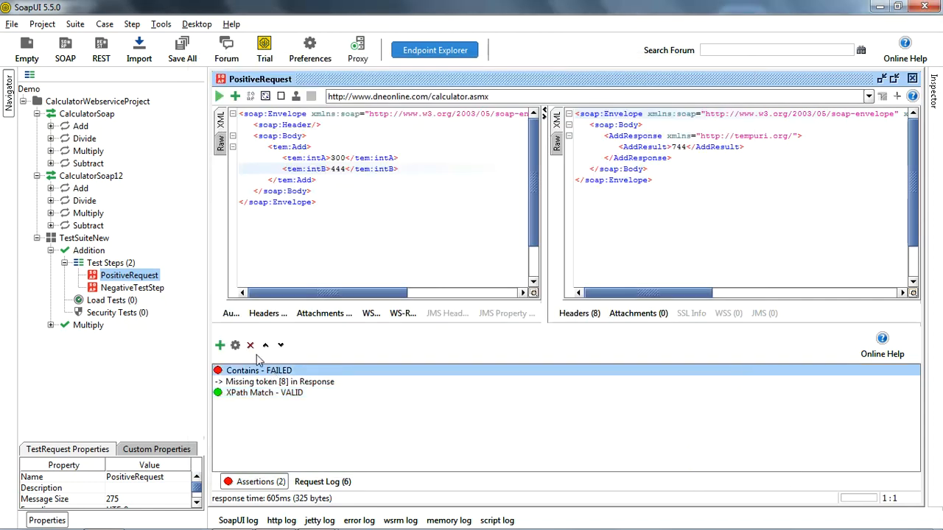
{"action": "left_click", "coordinate": [251, 344]}
{"action": "left_click", "coordinate": [442, 288]}
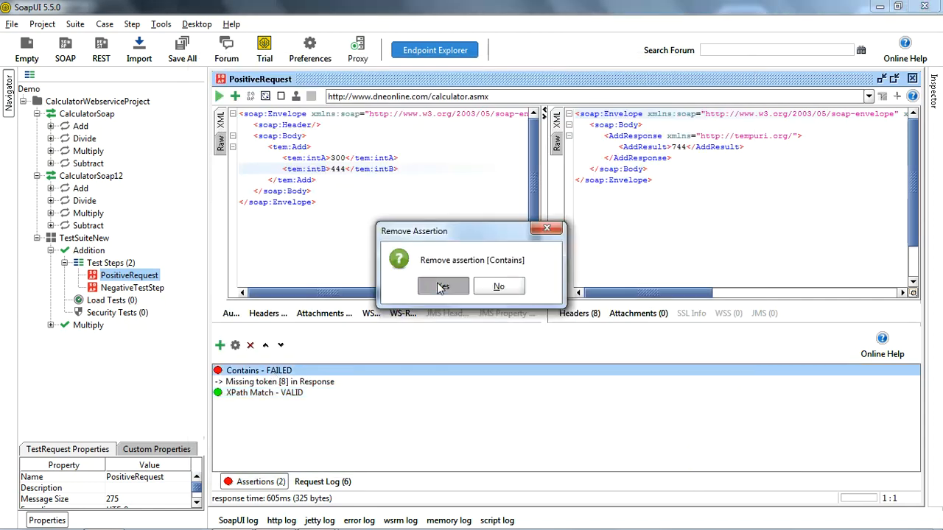
- Add an XQuery Match assertion from the Property Content category to PositiveRequest
{"action": "left_click", "coordinate": [220, 345]}
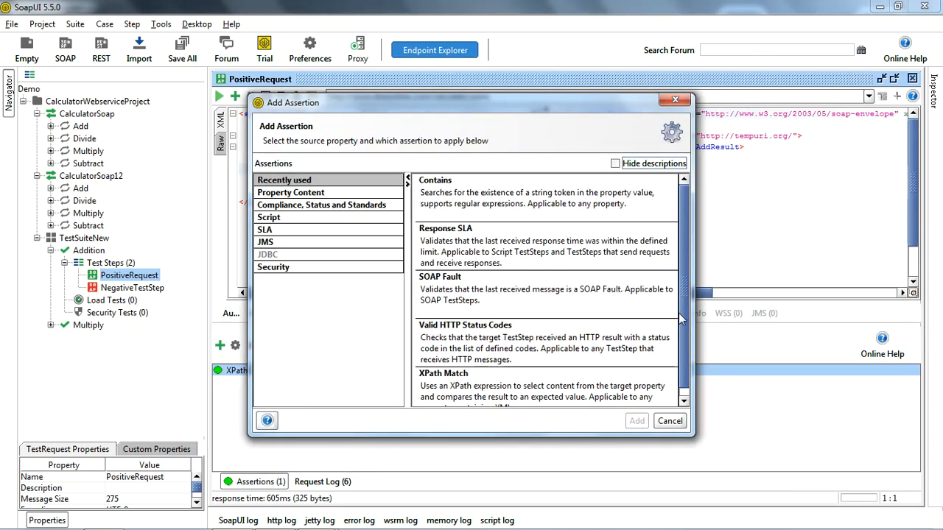
{"action": "scroll", "coordinate": [681, 318], "scroll_direction": "down", "scroll_amount": 1}
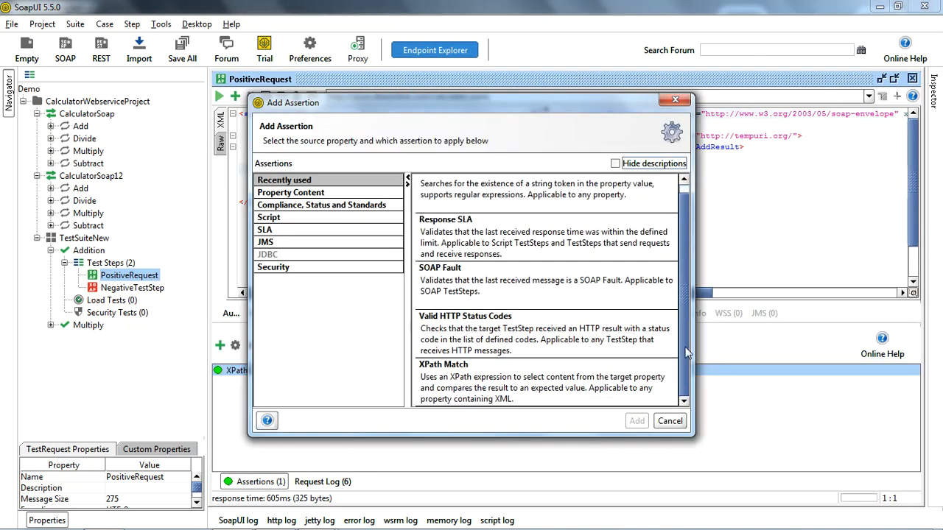
{"action": "left_click", "coordinate": [322, 194]}
{"action": "scroll", "coordinate": [689, 304], "scroll_direction": "down", "scroll_amount": 3}
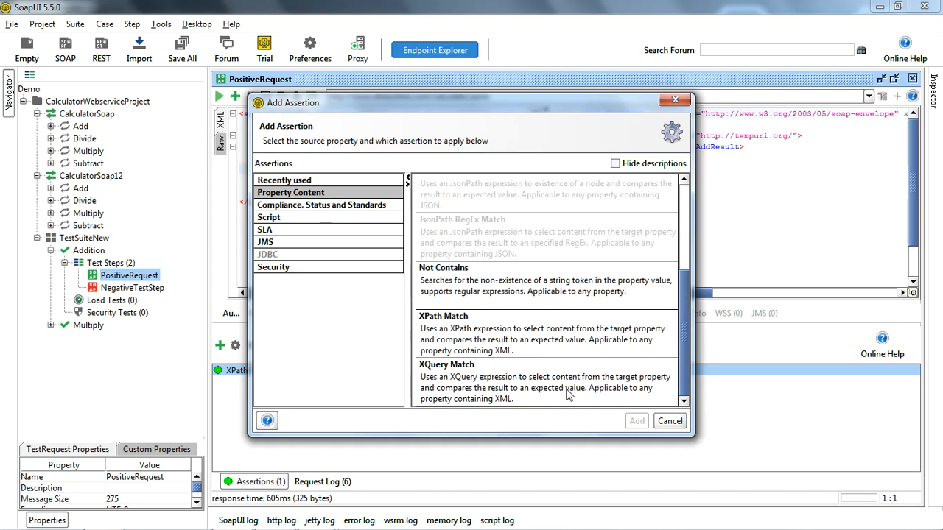
{"action": "left_click", "coordinate": [568, 395]}
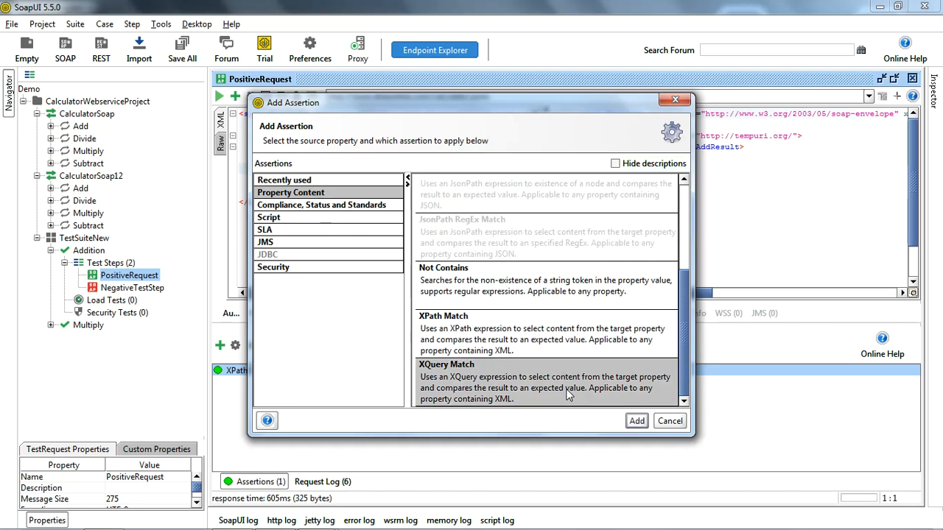
{"action": "left_click", "coordinate": [636, 421]}
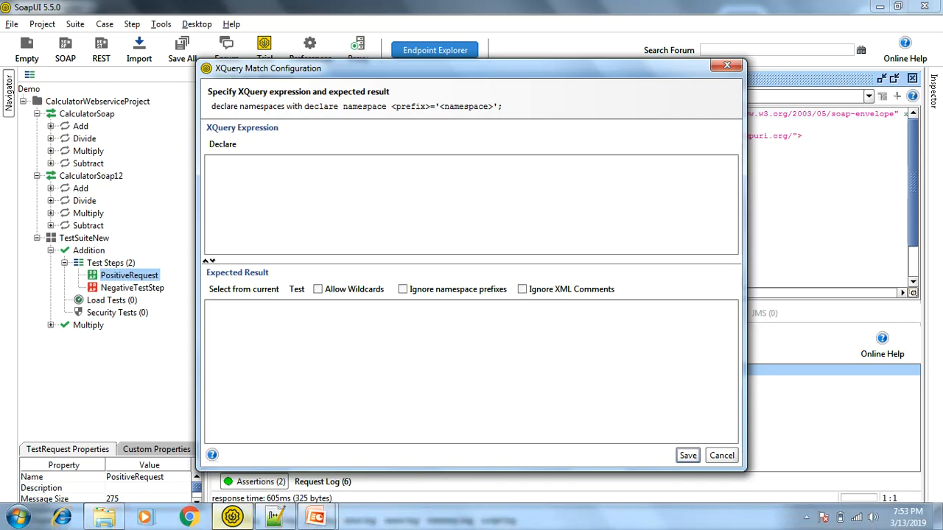
{"action": "left_click", "coordinate": [274, 516]}
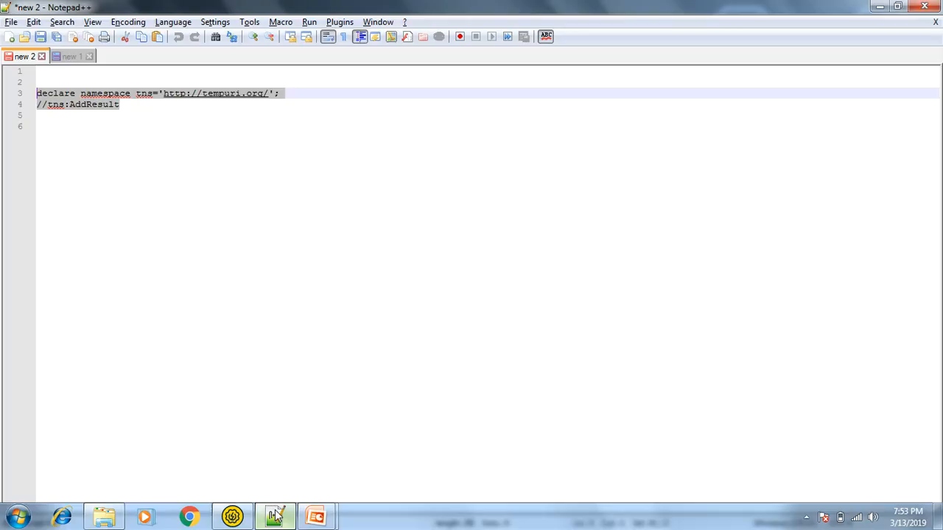
{"action": "left_click", "coordinate": [70, 56]}
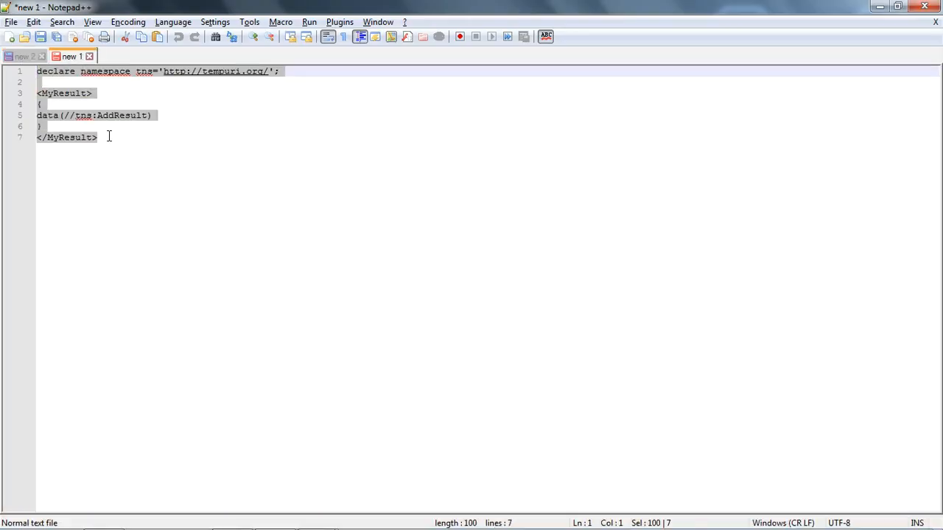
{"action": "key", "text": "alt+Tab"}
{"action": "left_click", "coordinate": [205, 167]}
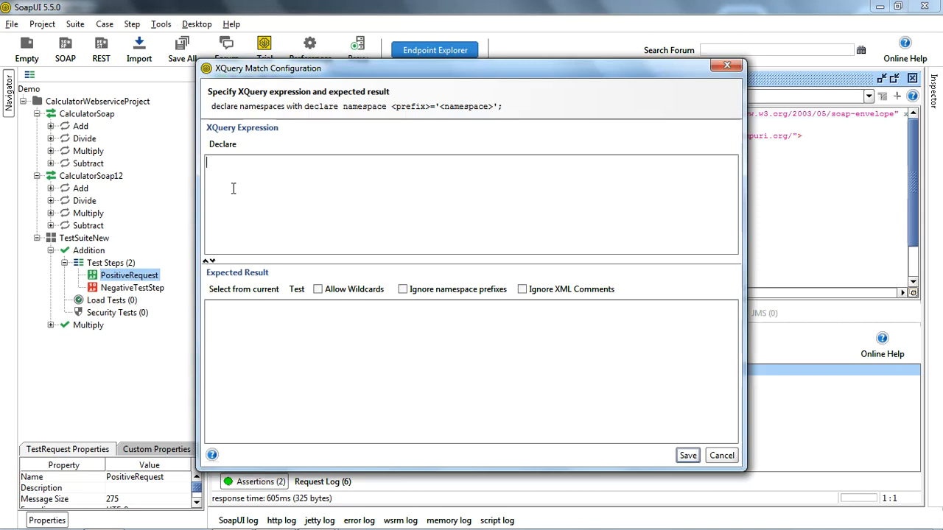
{"action": "type", "text": "declare namespace tns='http://tempuri.org/';  <MyResult> { data(//tns:AddResult) } </MyResult>"}
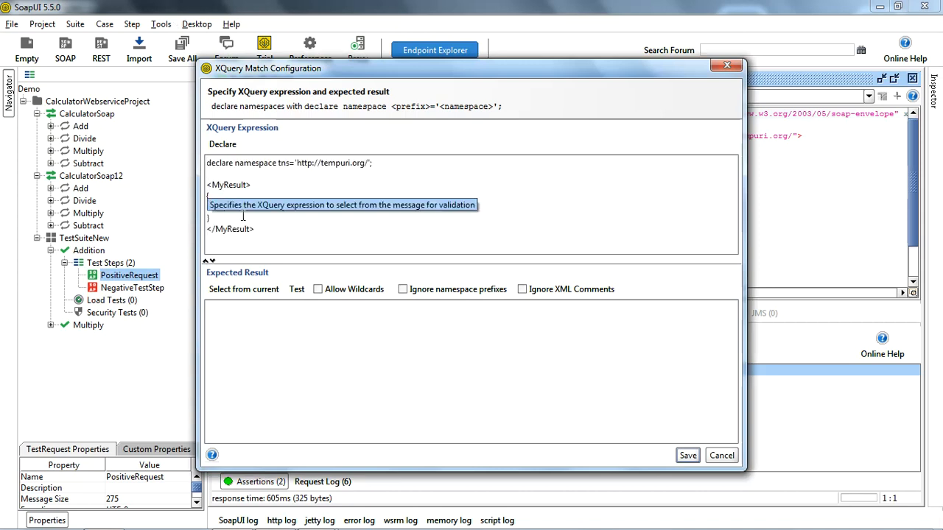
- Set the XQuery Match expected result to <MyResult>744</MyResult> and save the assertion configuration
{"action": "left_click", "coordinate": [243, 315]}
{"action": "type", "text": "<"}
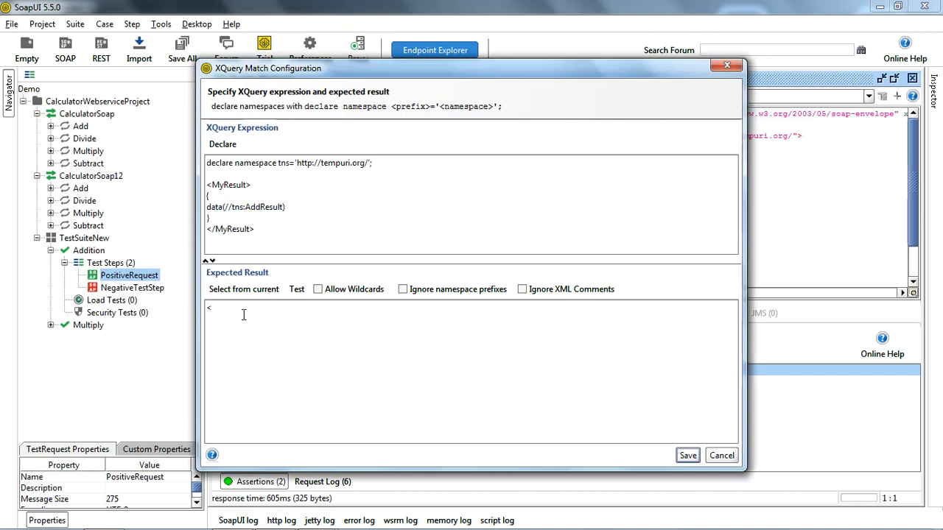
{"action": "type", "text": "MyResult"}
{"action": "key", "text": "BackSpace"}
{"action": "key", "text": "BackSpace"}
{"action": "type", "text": "lt>"}
{"action": "type", "text": "7"}
{"action": "type", "text": "</MyRe"}
{"action": "type", "text": "sukt"}
{"action": "key", "text": "BackSpace"}
{"action": "key", "text": "BackSpace"}
{"action": "type", "text": "lt>7"}
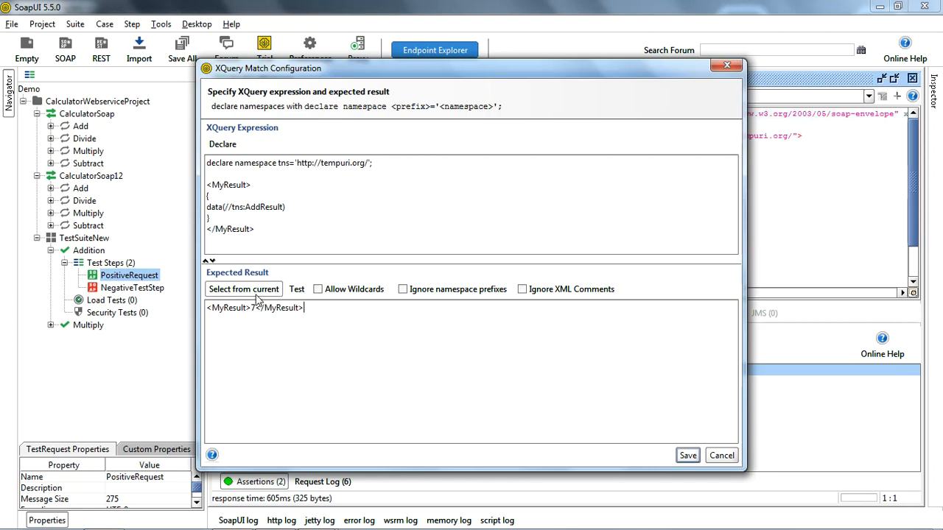
{"action": "type", "text": "44"}
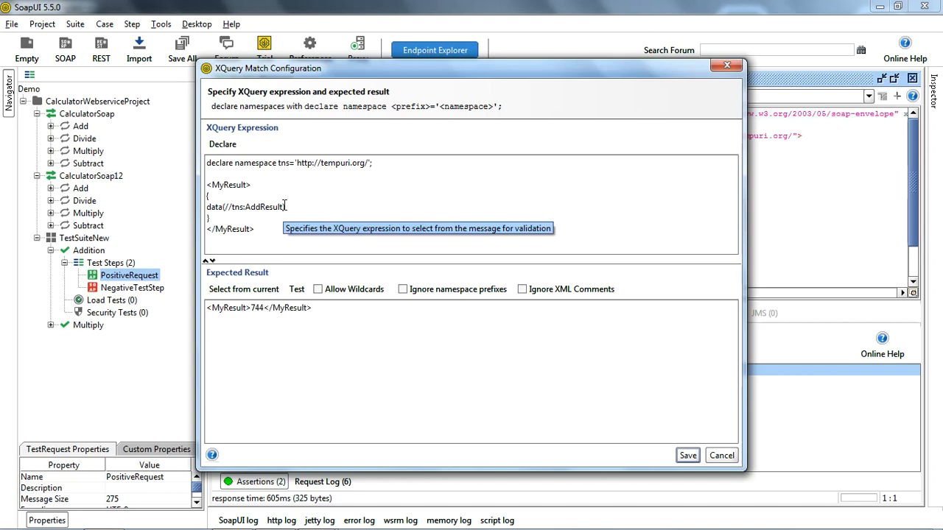
{"action": "double_click", "coordinate": [250, 207]}
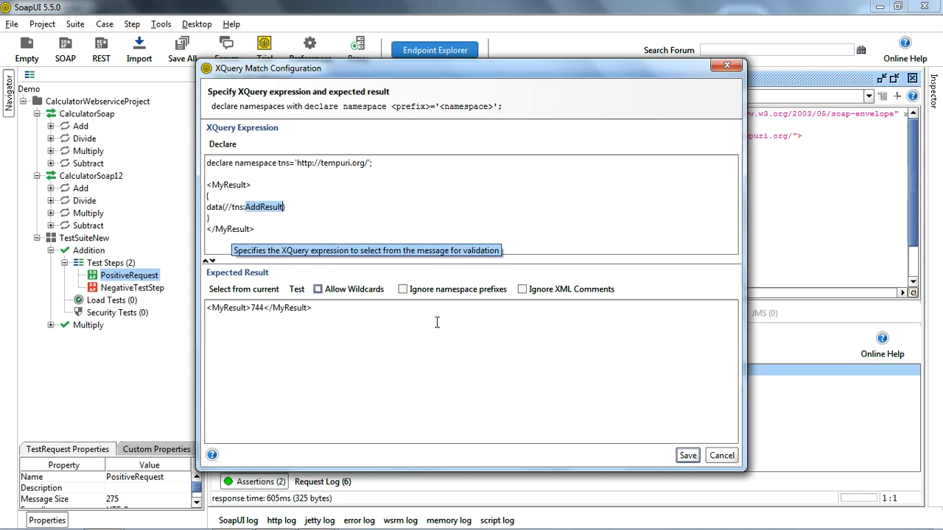
{"action": "left_click", "coordinate": [688, 456]}
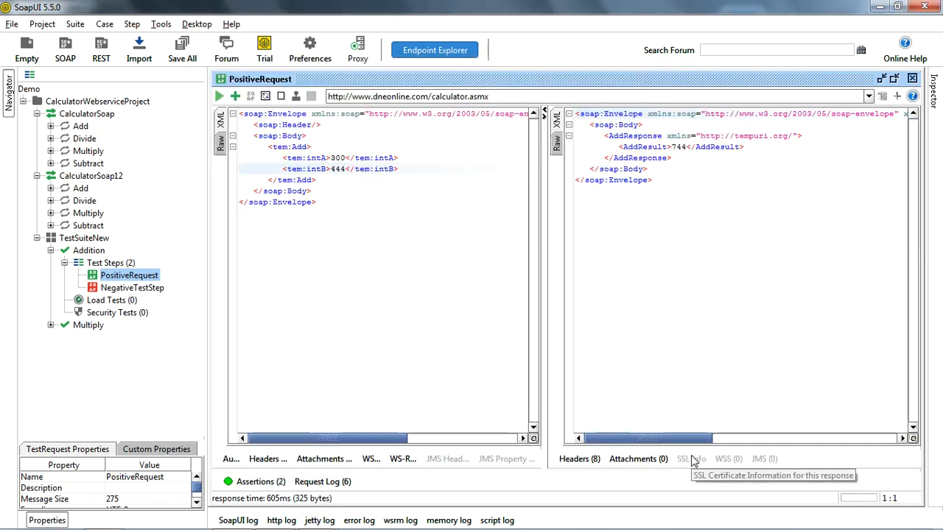
- Add a Schema Compliance assertion from the Compliance, Status and Standards category to PositiveRequest, accepting the suggested calculator.asmx?wsdl definition URL
{"action": "left_click", "coordinate": [266, 483]}
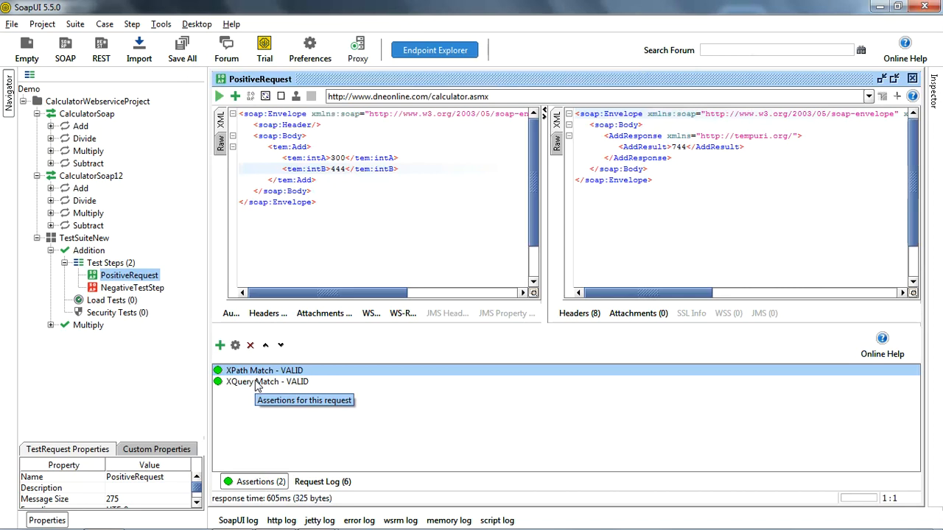
{"action": "left_click", "coordinate": [220, 346]}
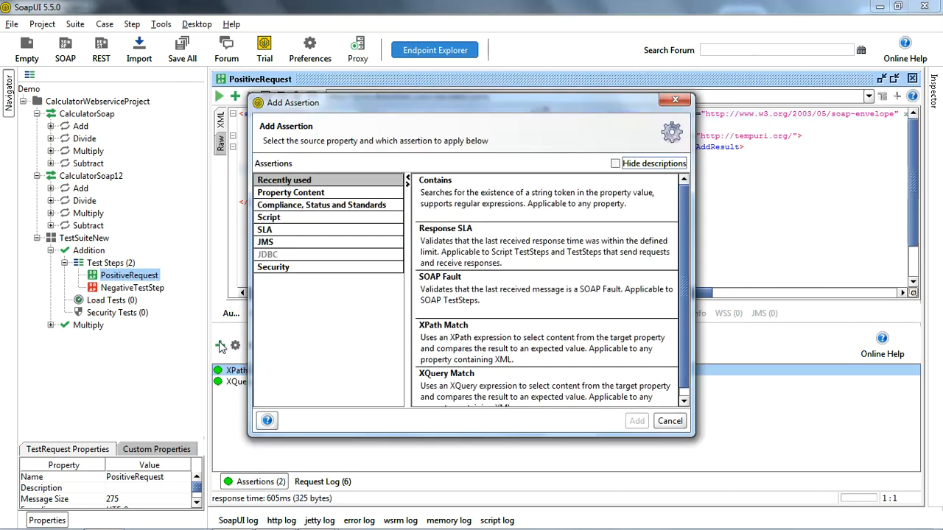
{"action": "left_click", "coordinate": [325, 206]}
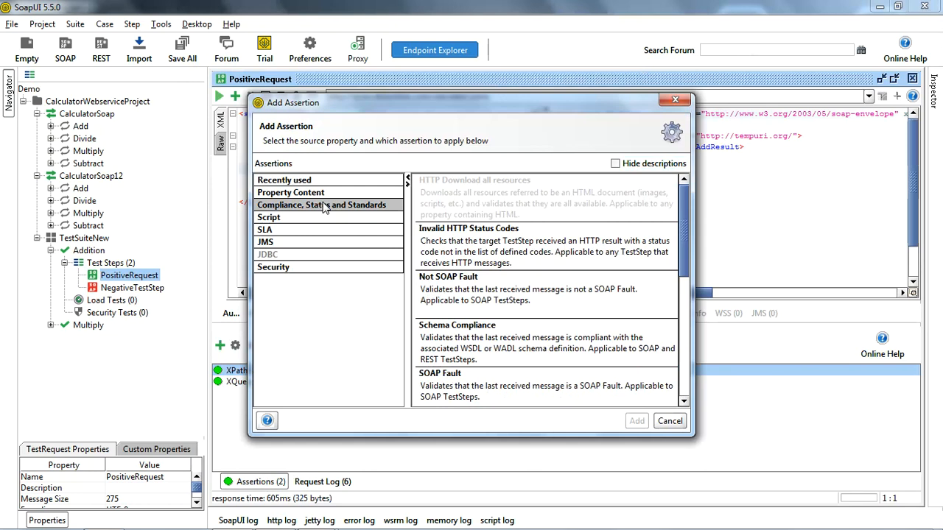
{"action": "left_click", "coordinate": [445, 244]}
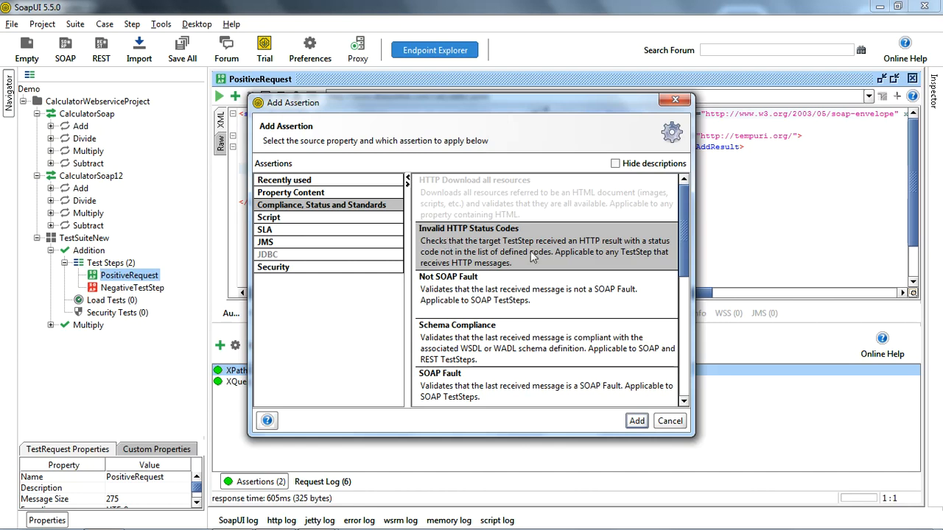
{"action": "left_click_drag", "start_coordinate": [683, 254], "coordinate": [687, 340]}
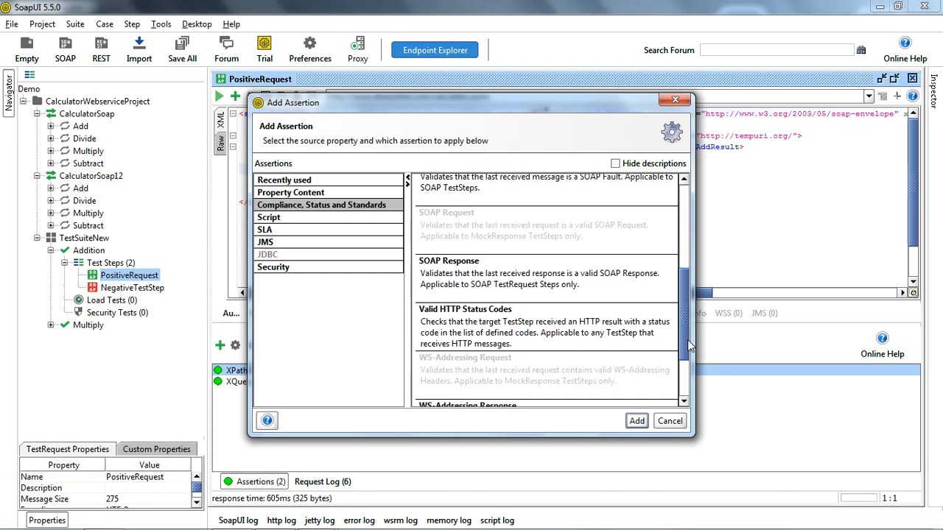
{"action": "left_click", "coordinate": [599, 337]}
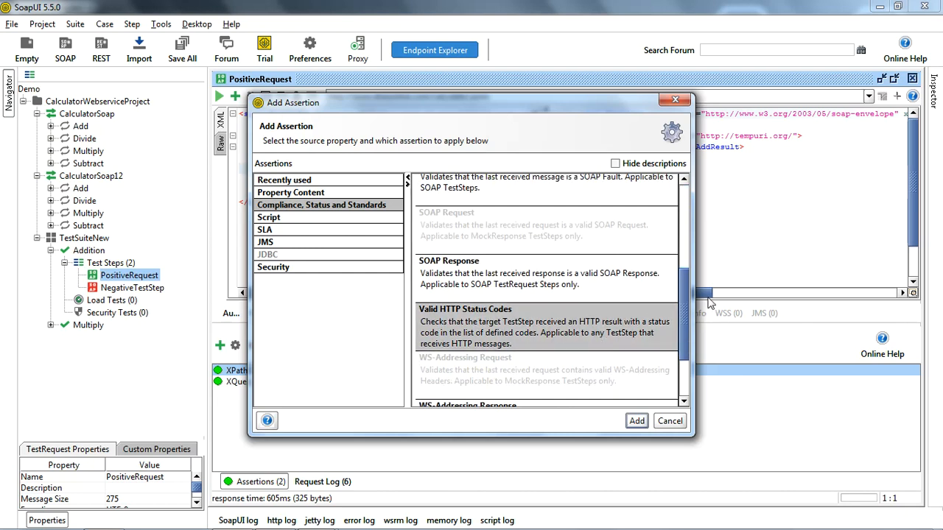
{"action": "mouse_move", "coordinate": [684, 312]}
{"action": "left_mouse_down"}
{"action": "mouse_move", "coordinate": [683, 286]}
{"action": "mouse_move", "coordinate": [681, 295]}
{"action": "left_mouse_up"}
{"action": "left_click", "coordinate": [560, 332]}
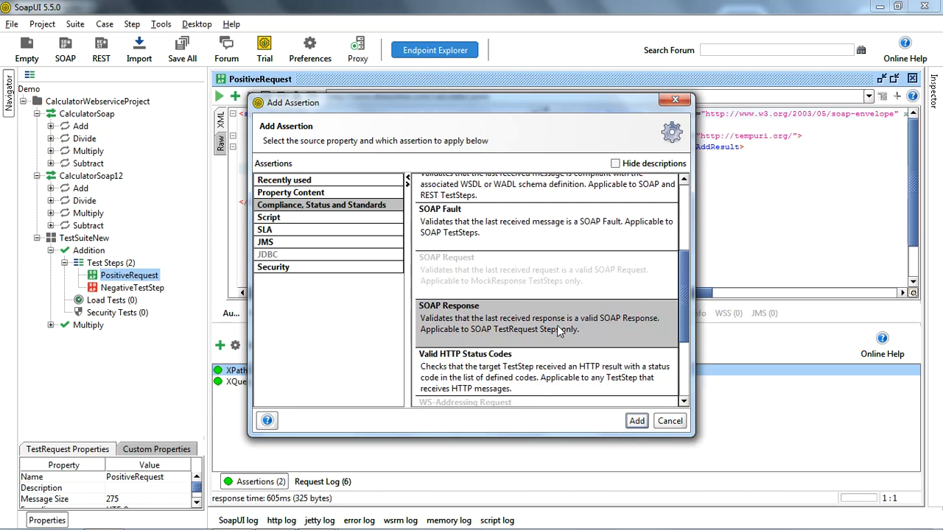
{"action": "left_click", "coordinate": [539, 213]}
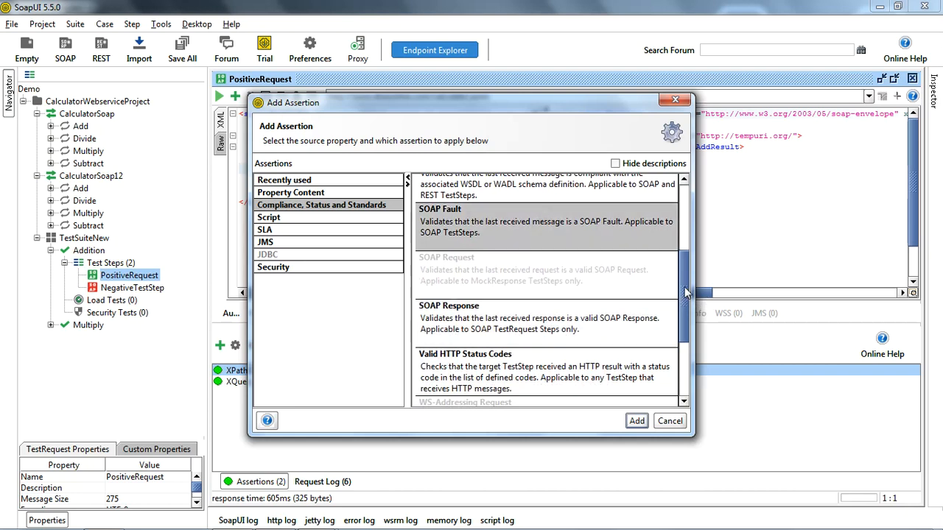
{"action": "left_click_drag", "start_coordinate": [685, 293], "coordinate": [686, 263]}
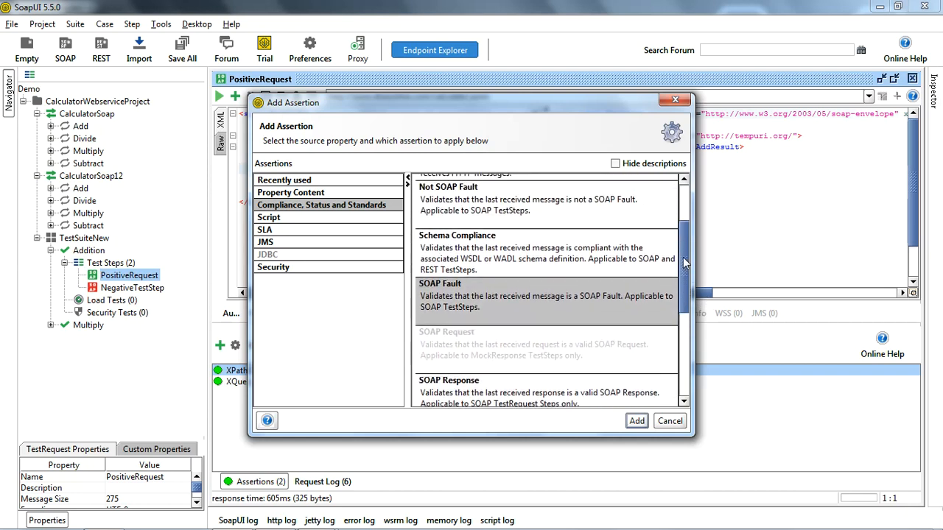
{"action": "left_click", "coordinate": [581, 263]}
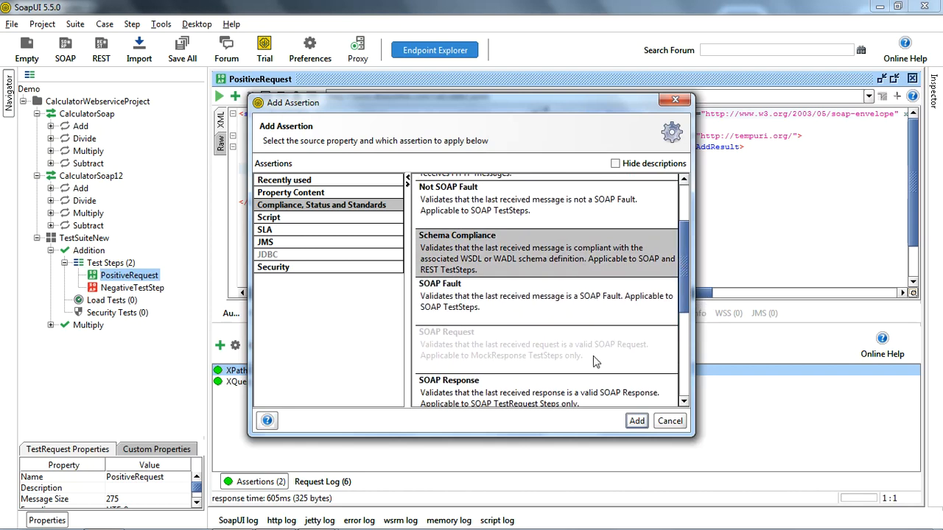
{"action": "left_click", "coordinate": [637, 421]}
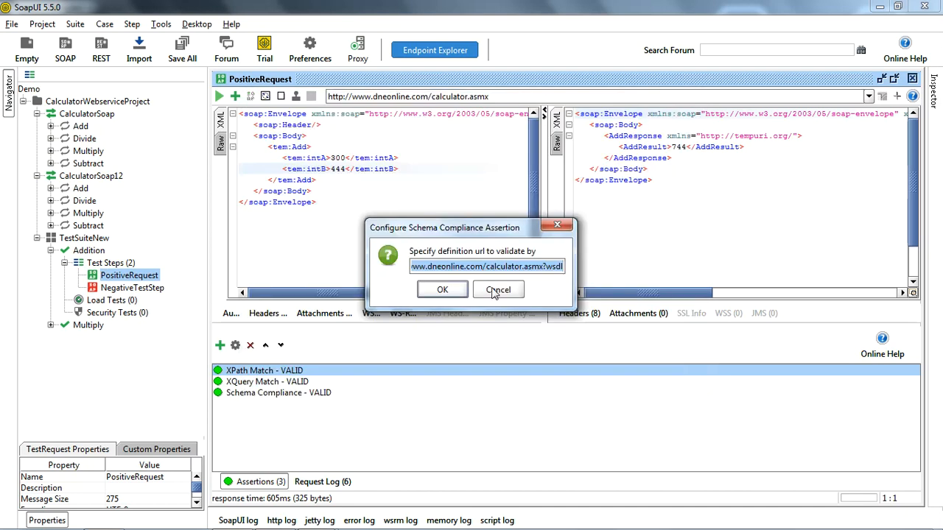
{"action": "left_click", "coordinate": [442, 290]}
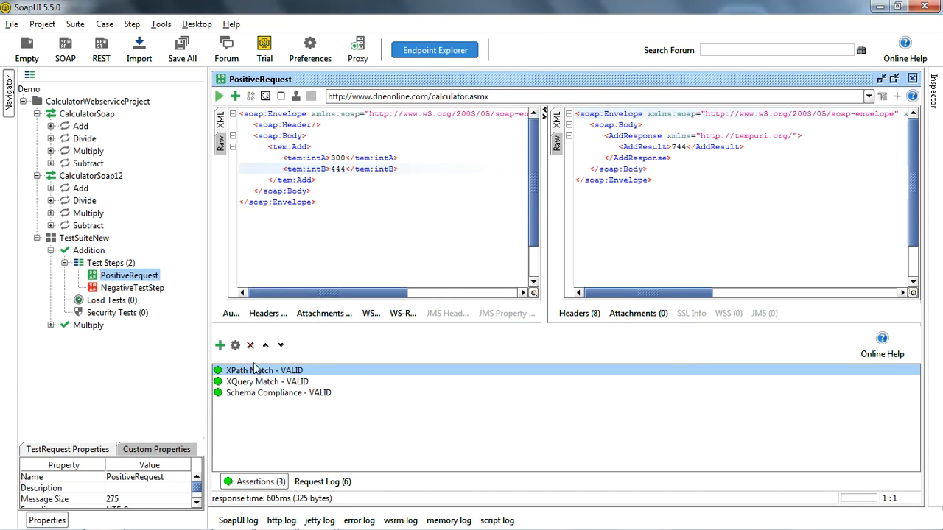
- Review the assertions available for PositiveRequest in the Compliance, Status and Standards, Script, SLA, JMS and Security categories without adding any
{"action": "left_click", "coordinate": [220, 346]}
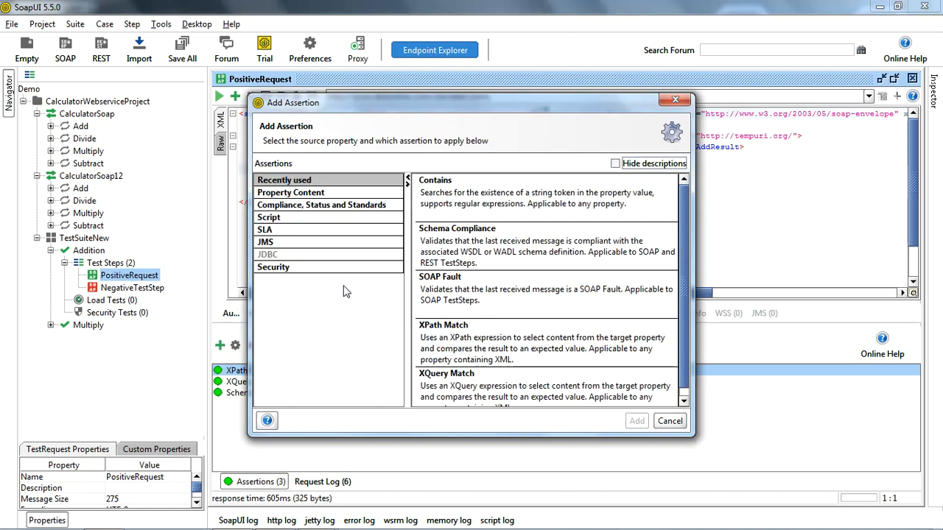
{"action": "left_click", "coordinate": [318, 212]}
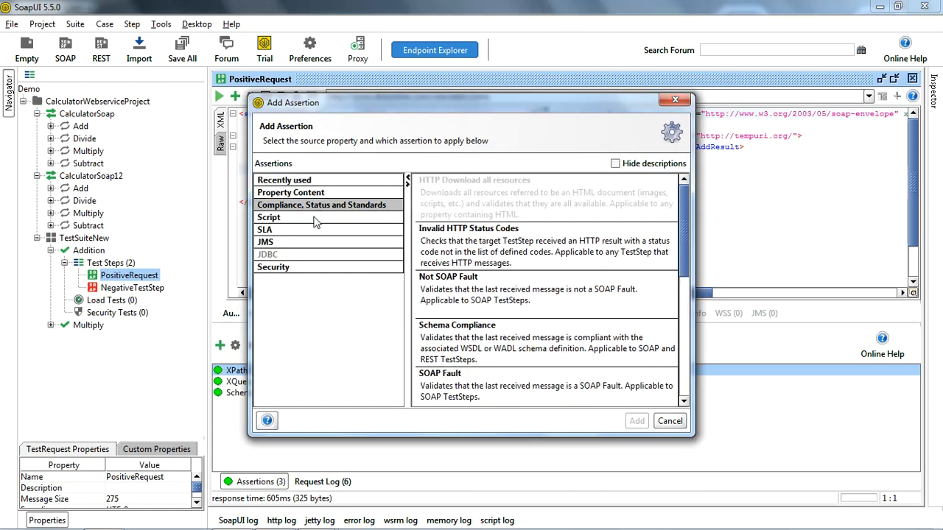
{"action": "left_click_drag", "start_coordinate": [686, 264], "coordinate": [685, 409]}
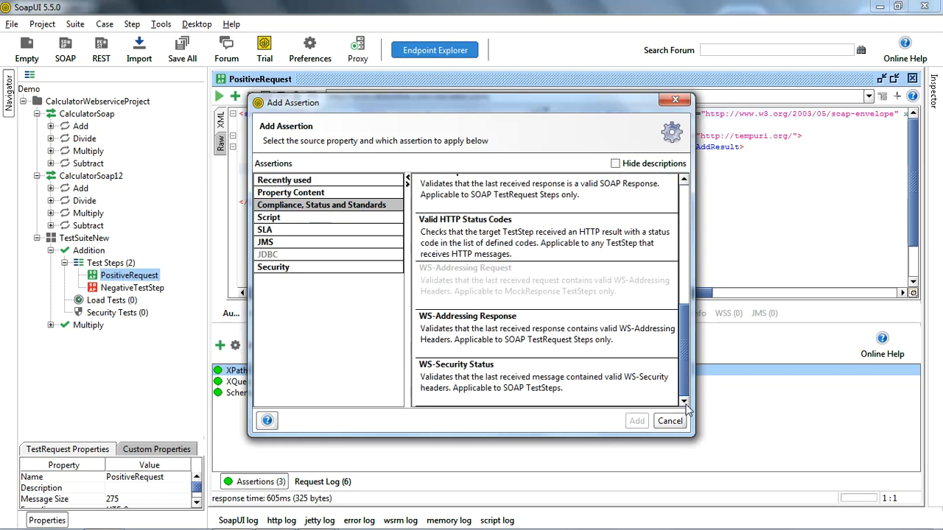
{"action": "left_click", "coordinate": [271, 220]}
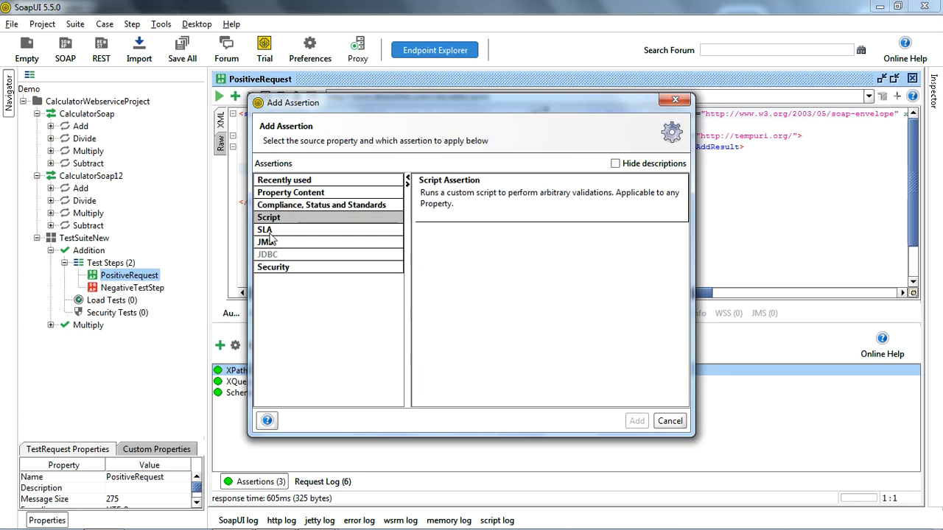
{"action": "left_click", "coordinate": [271, 233]}
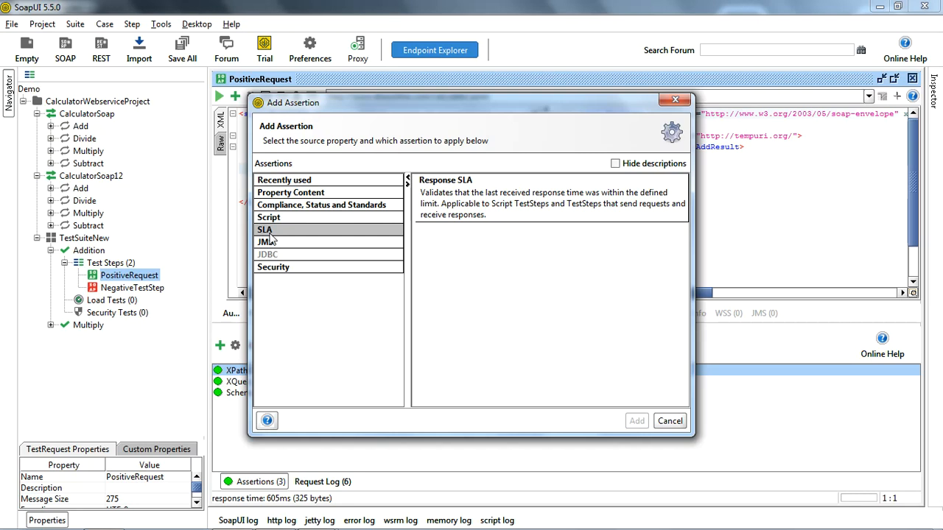
{"action": "left_click", "coordinate": [271, 246]}
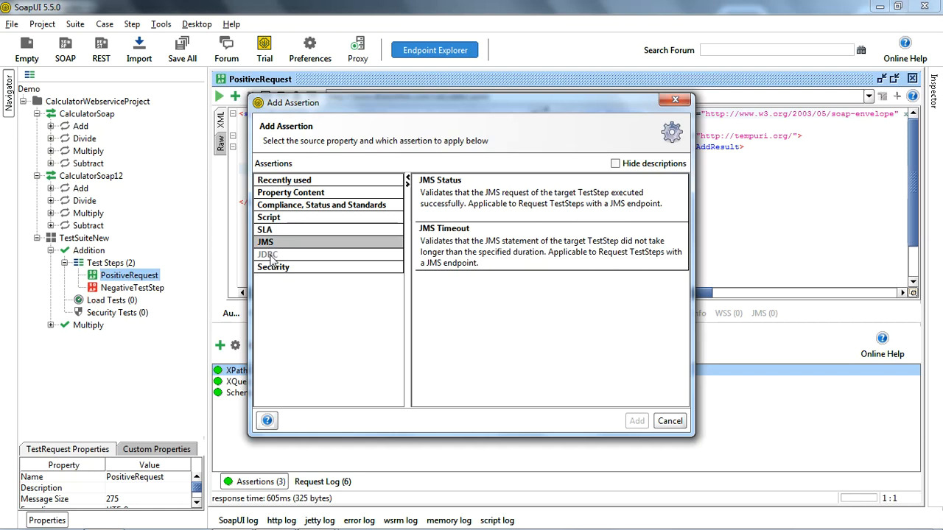
{"action": "left_click", "coordinate": [276, 272]}
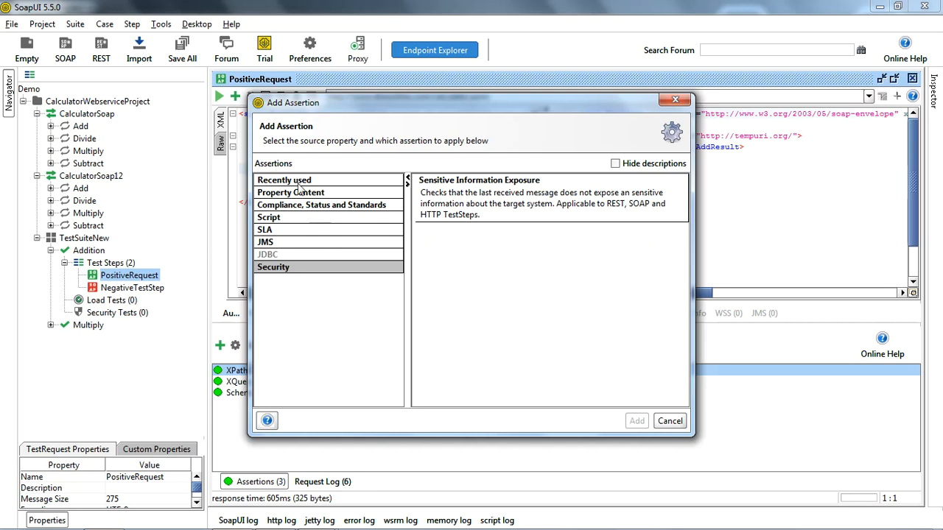
{"action": "left_click", "coordinate": [669, 422]}
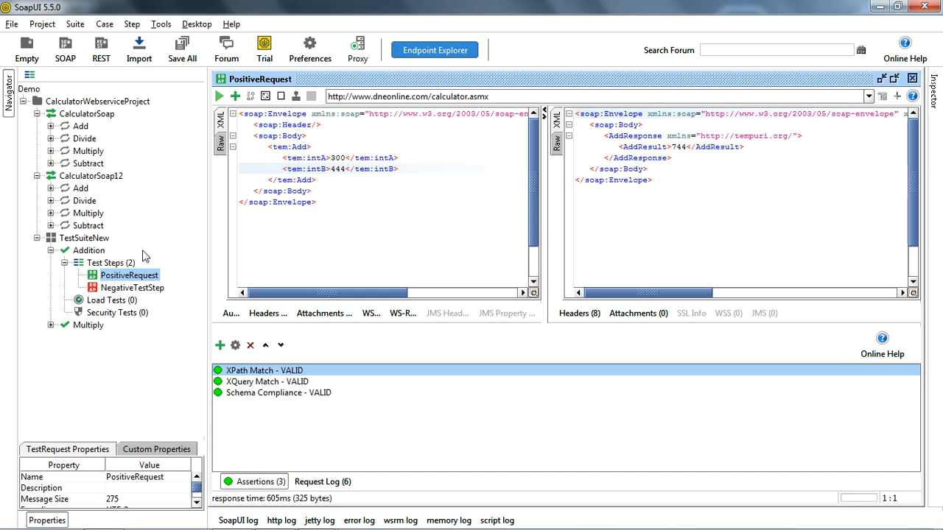
- Remove the Contains assertion from NegativeTestStep and confirm the removal
{"action": "left_click", "coordinate": [131, 289]}
{"action": "double_click", "coordinate": [131, 289]}
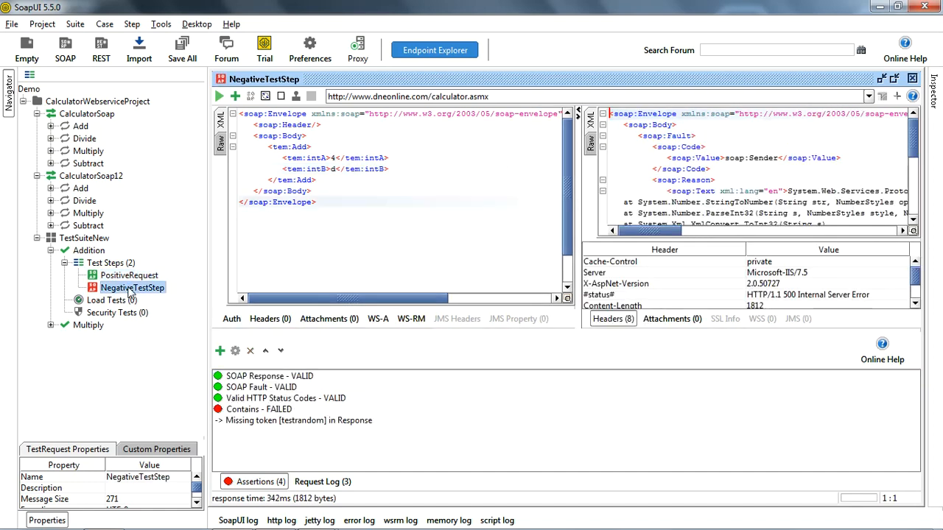
{"action": "left_click", "coordinate": [269, 411]}
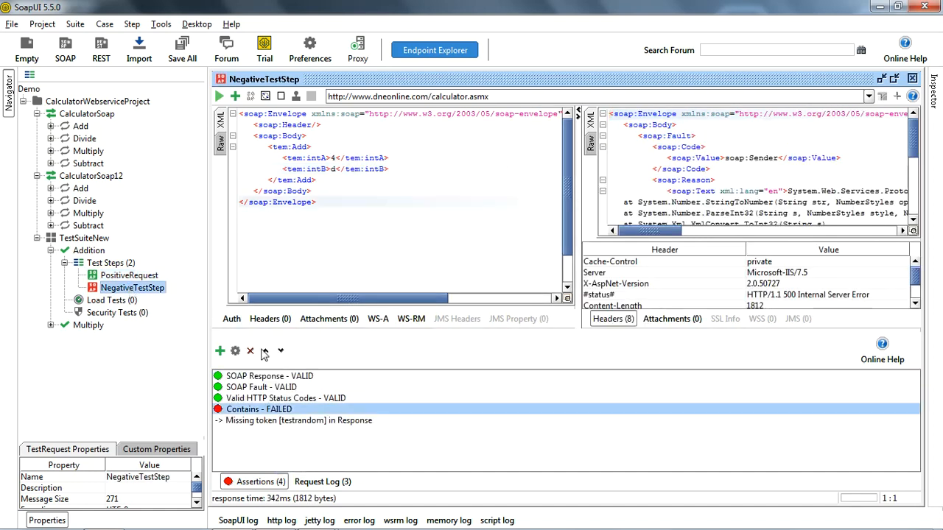
{"action": "left_click", "coordinate": [250, 350]}
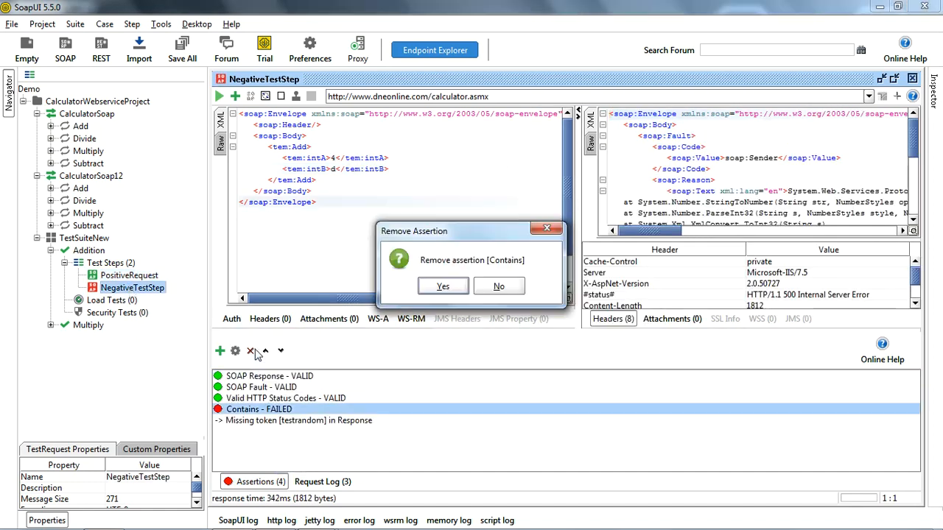
{"action": "left_click", "coordinate": [451, 287]}
- Set the expected result of PositiveRequest's XPath Match assertion to 74 and save the configuration
{"action": "left_click", "coordinate": [106, 276]}
{"action": "double_click", "coordinate": [107, 276]}
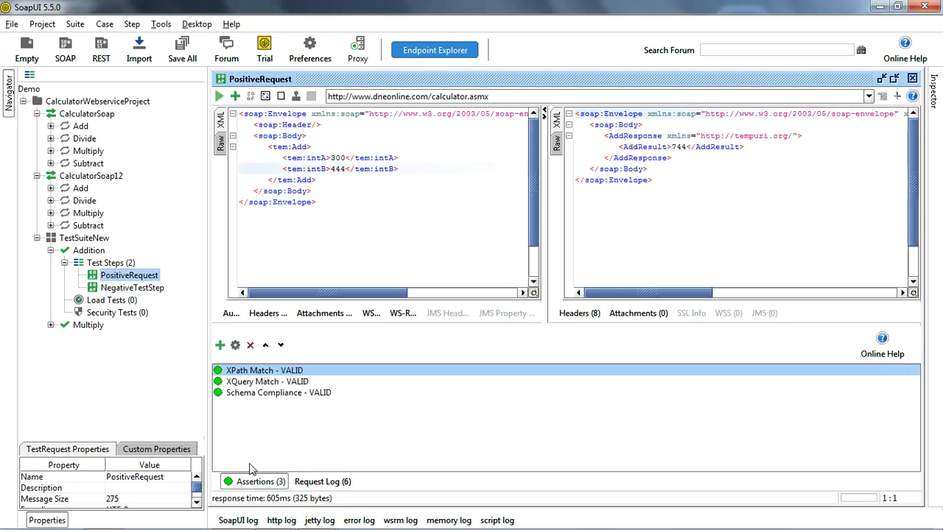
{"action": "double_click", "coordinate": [257, 376]}
{"action": "left_click", "coordinate": [220, 309]}
{"action": "key", "text": "BackSpace"}
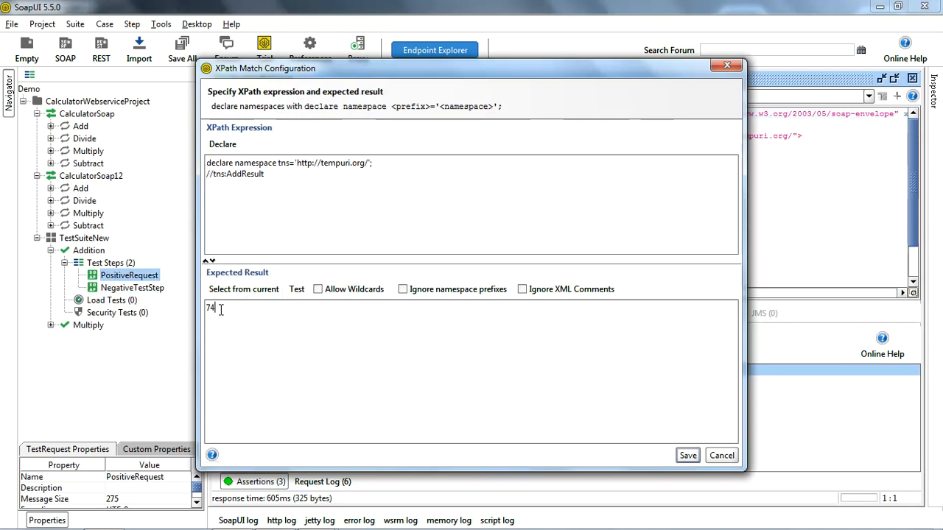
{"action": "left_click", "coordinate": [681, 462]}
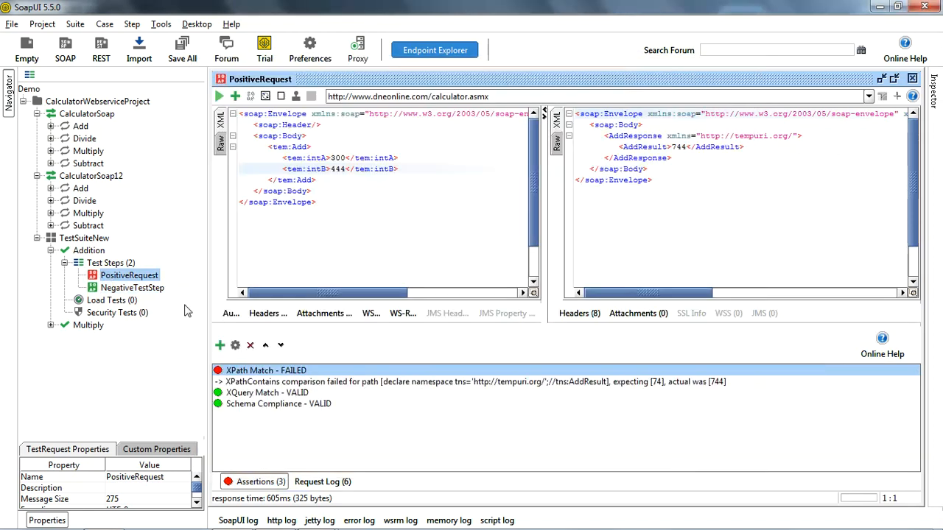
- Open the Addition test case and run all its test steps
{"action": "left_click", "coordinate": [107, 263]}
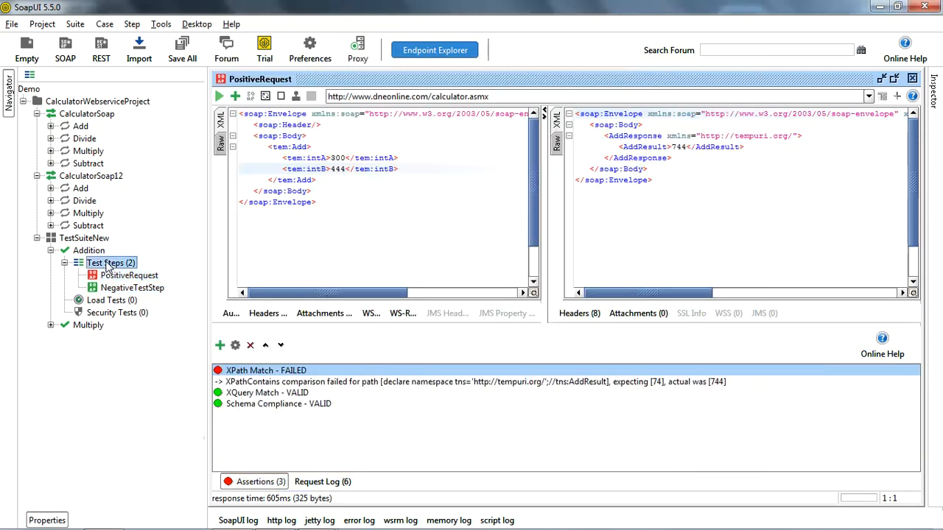
{"action": "right_click", "coordinate": [108, 267]}
{"action": "left_click", "coordinate": [130, 269]}
{"action": "left_click", "coordinate": [219, 98]}
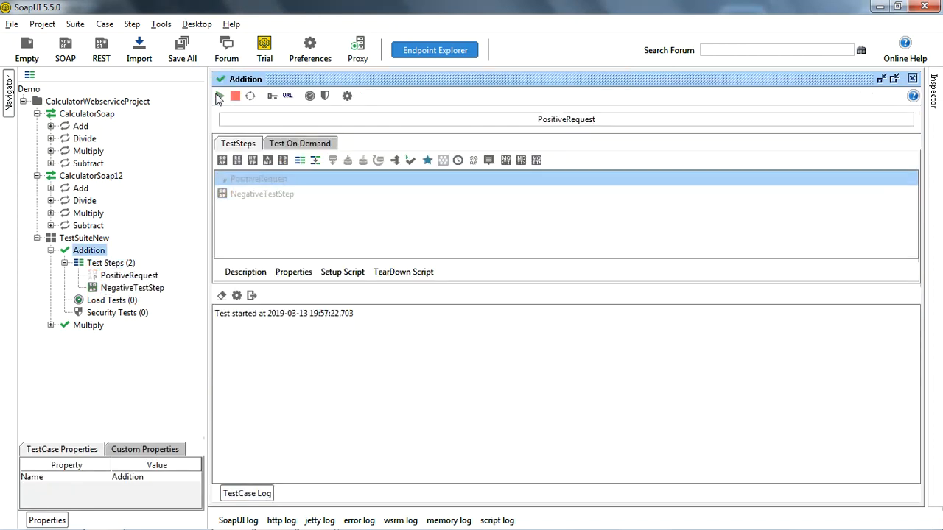